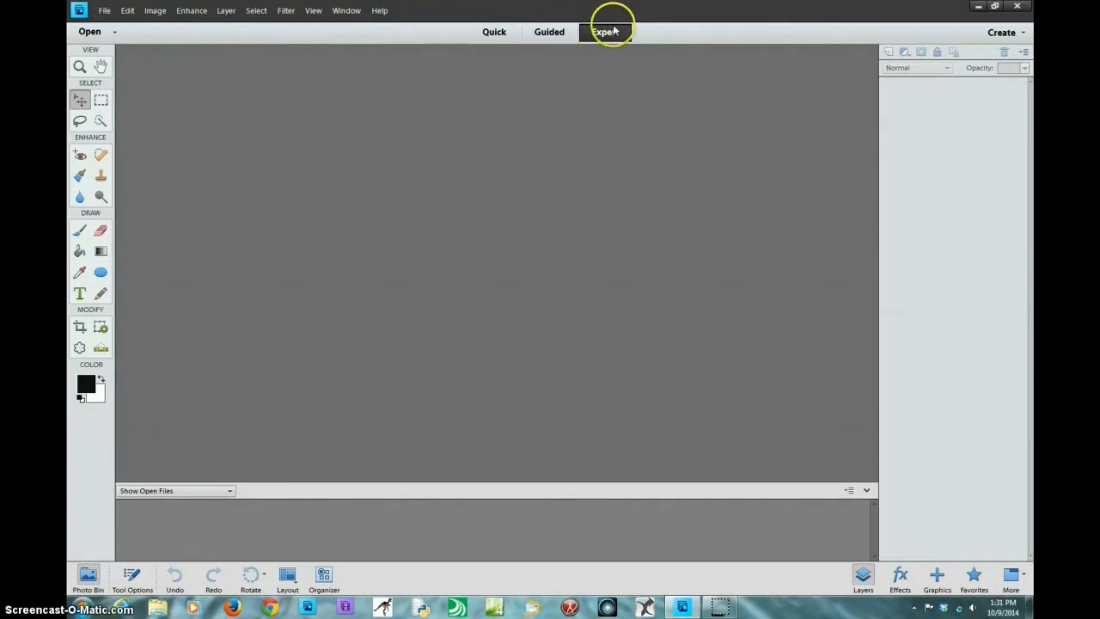
Step: Create a new image named apple, 32 by 32 pixels at 300 pixels per inch, RGB Color, with transparent background contents
{"action": "left_click", "coordinate": [104, 12]}
{"action": "mouse_move", "coordinate": [213, 26]}
{"action": "left_click", "coordinate": [256, 24]}
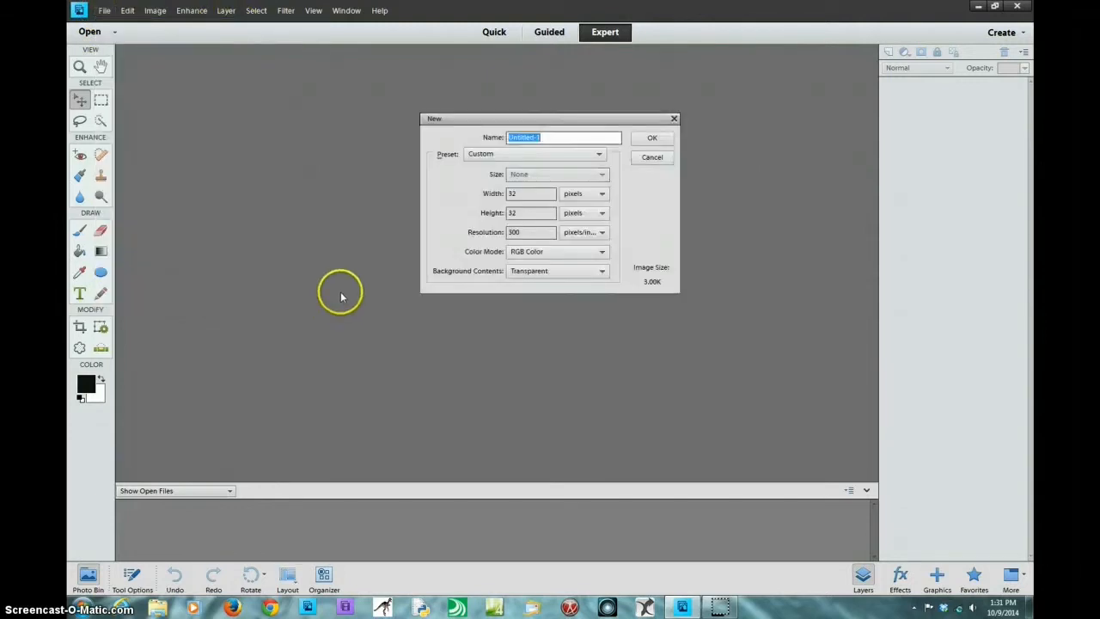
{"action": "left_click", "coordinate": [523, 194]}
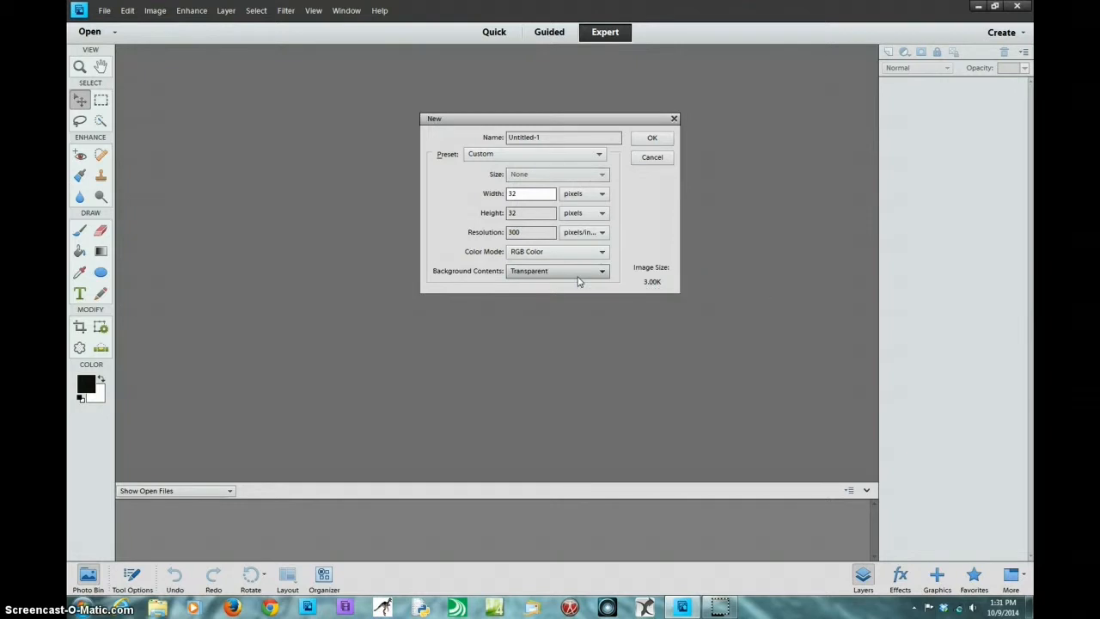
{"action": "left_click_drag", "start_coordinate": [540, 136], "coordinate": [465, 150]}
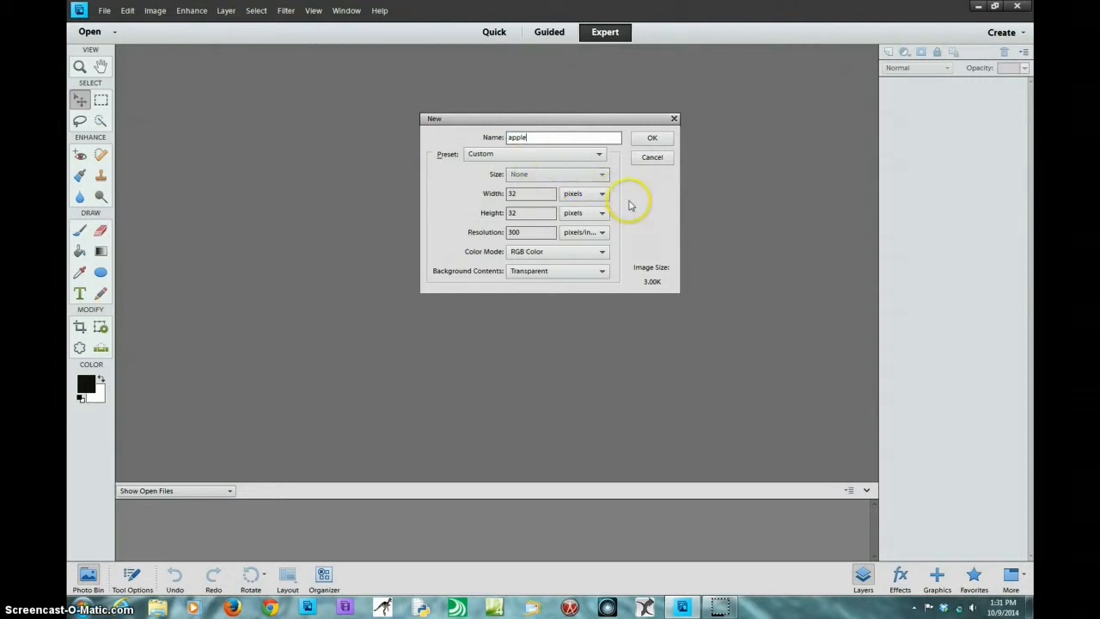
{"action": "left_click", "coordinate": [652, 139]}
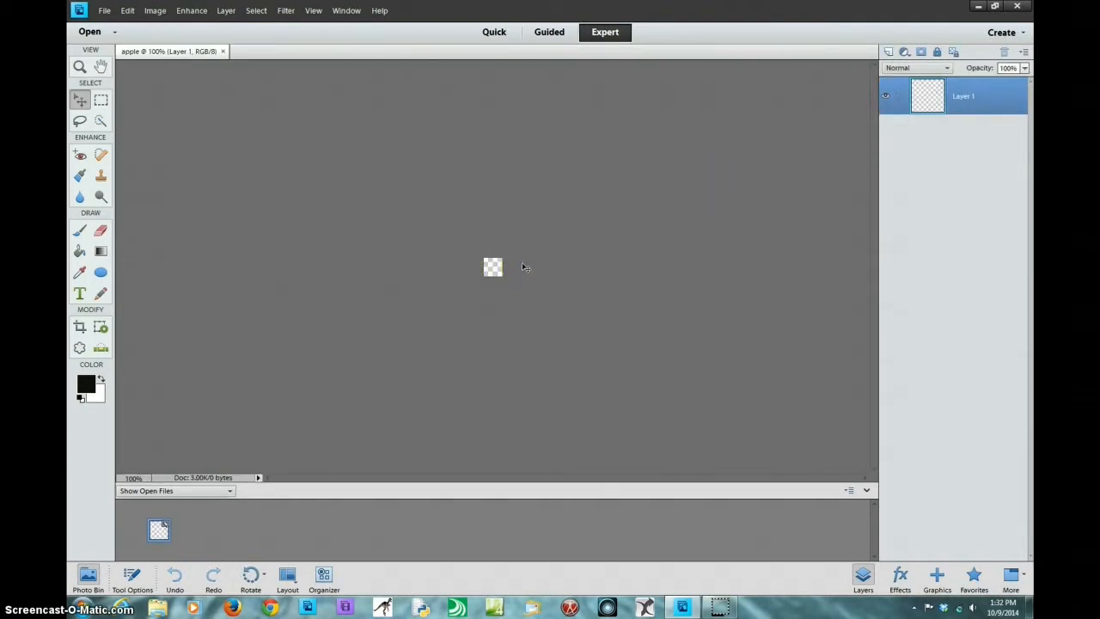
Step: Magnify the blank apple canvas to 1600% with the whole canvas in view
{"action": "left_click", "coordinate": [313, 10]}
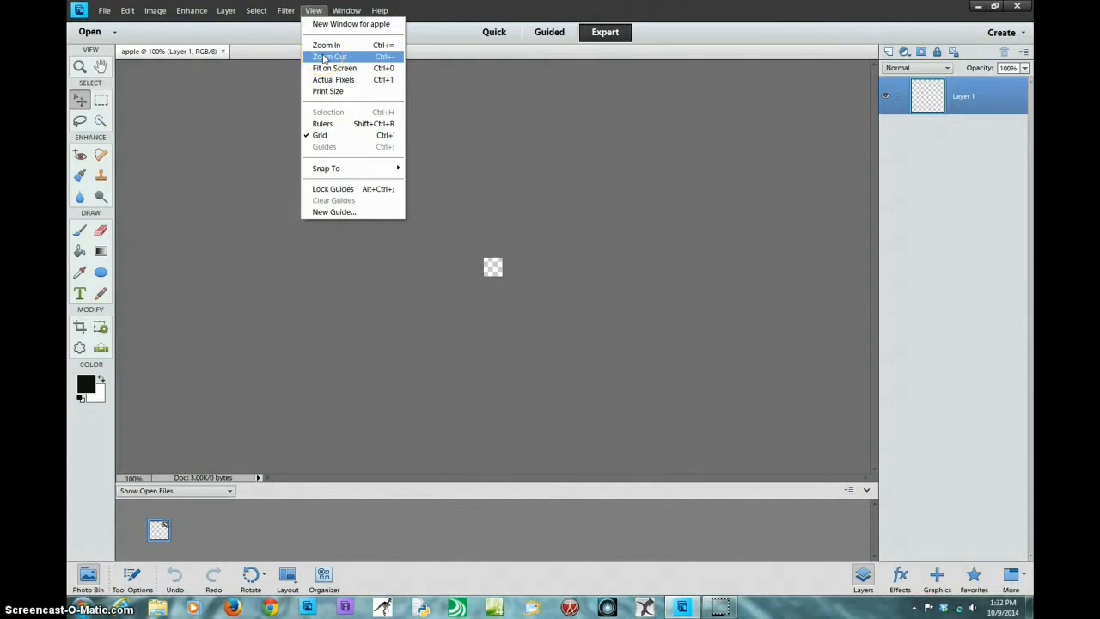
{"action": "left_click", "coordinate": [501, 16]}
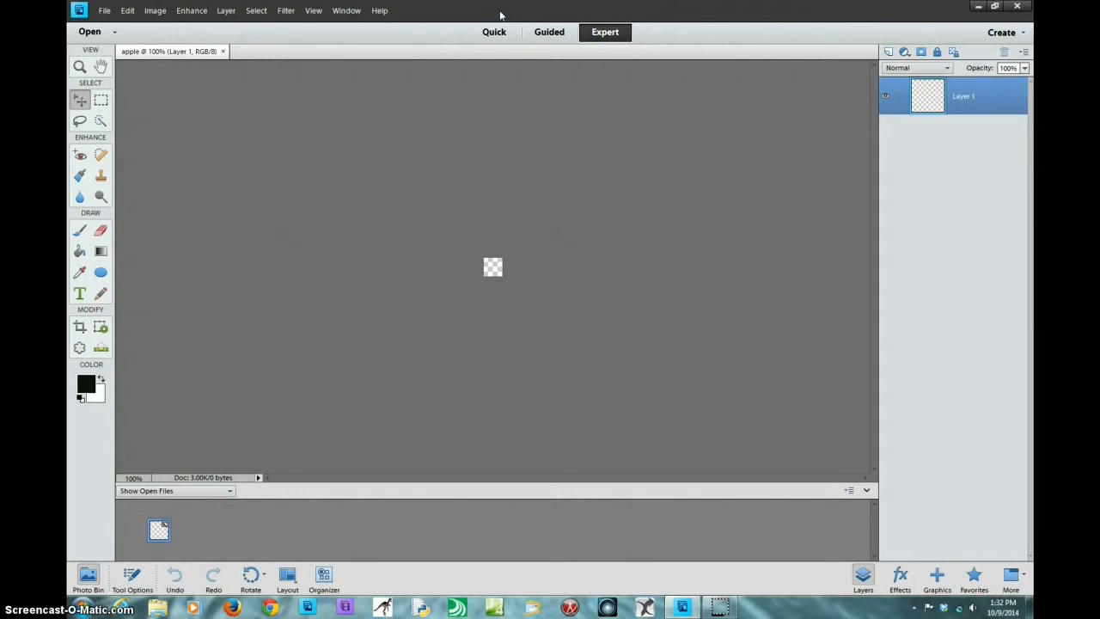
{"action": "key", "text": "ctrl+equal"}
{"action": "key", "text": "ctrl+equal"}
{"action": "key", "text": "ctrl+equal"}
{"action": "key", "text": "ctrl+equal"}
{"action": "key", "text": "ctrl+equal"}
{"action": "key", "text": "ctrl+equal"}
{"action": "key", "text": "ctrl+equal"}
{"action": "key", "text": "ctrl+equal"}
{"action": "key", "text": "ctrl+equal"}
{"action": "key", "text": "ctrl+equal"}
{"action": "key", "text": "ctrl+equal"}
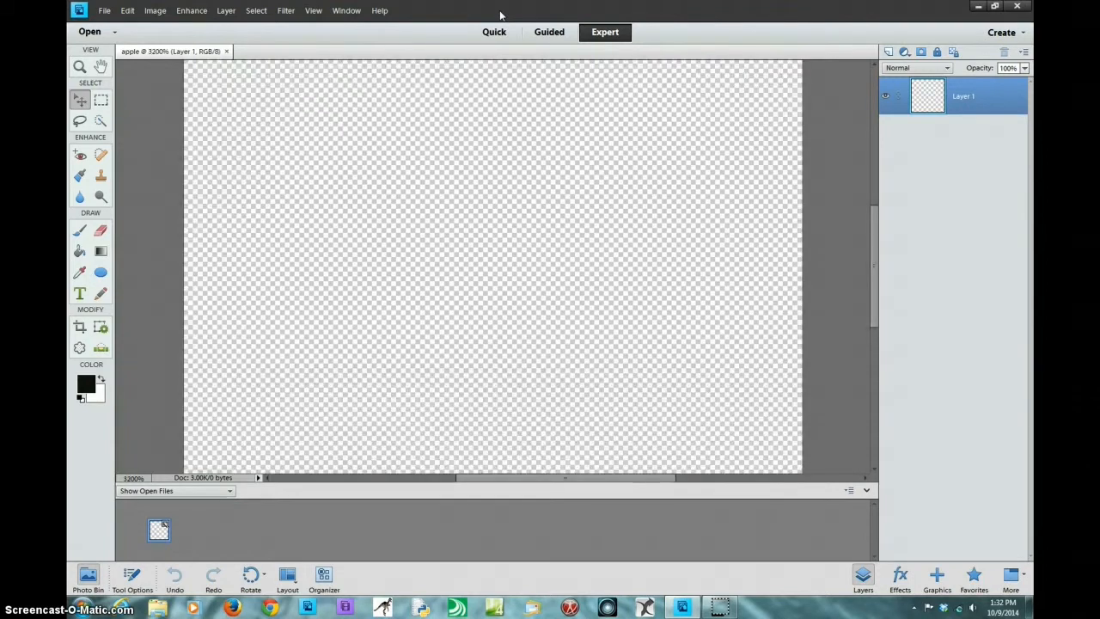
{"action": "key", "text": "ctrl+minus"}
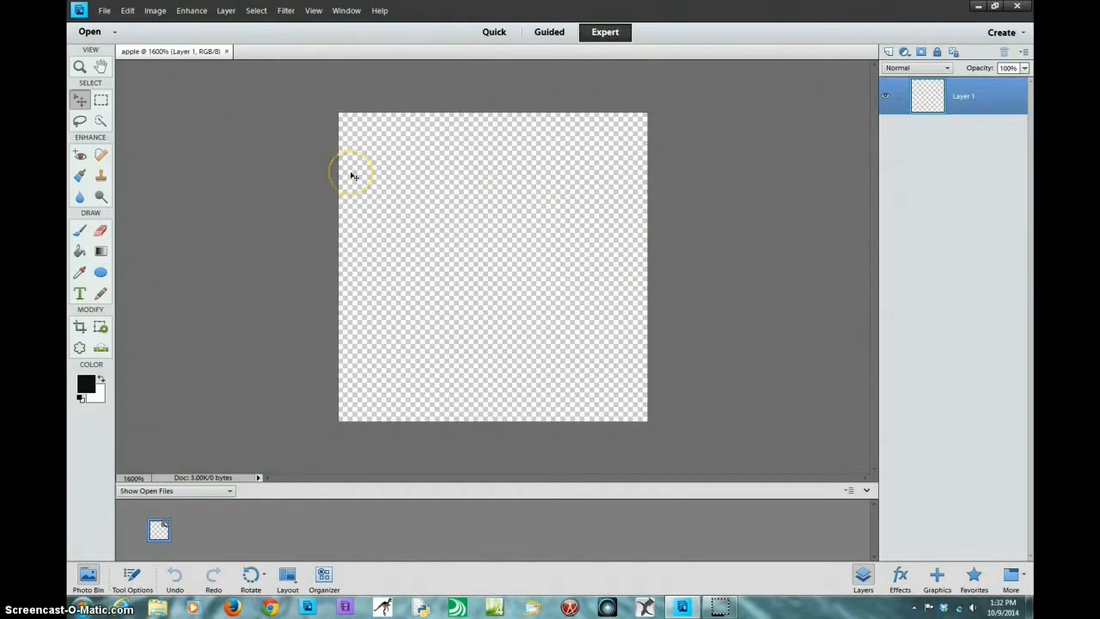
{"action": "left_click", "coordinate": [422, 156]}
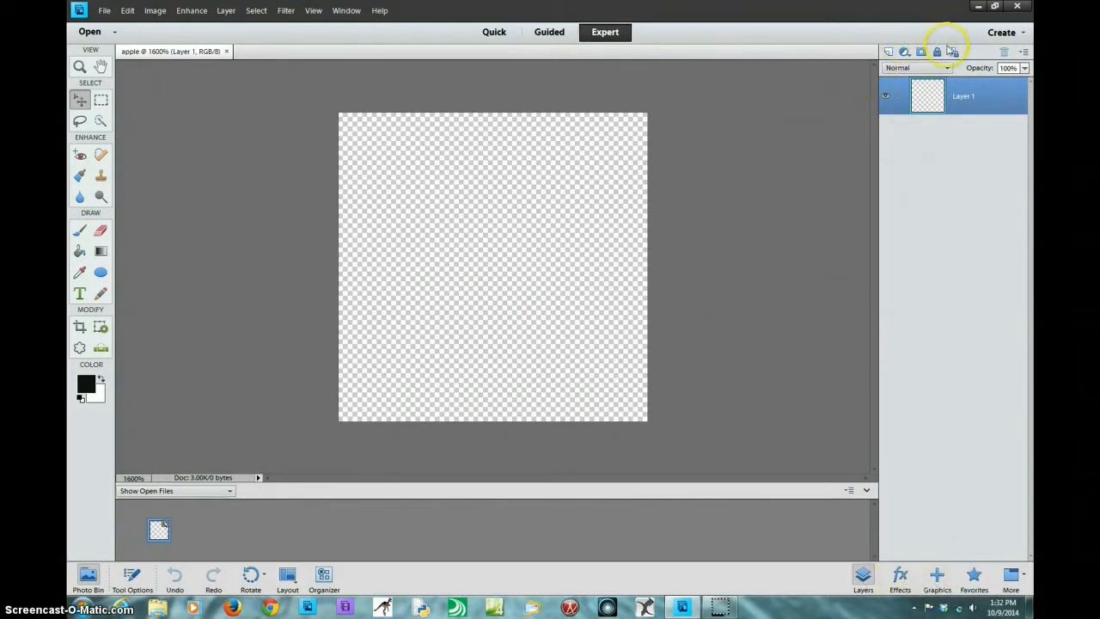
Step: Browse the Shapes graphics and add the solid apple shape to the canvas
{"action": "left_click", "coordinate": [938, 588]}
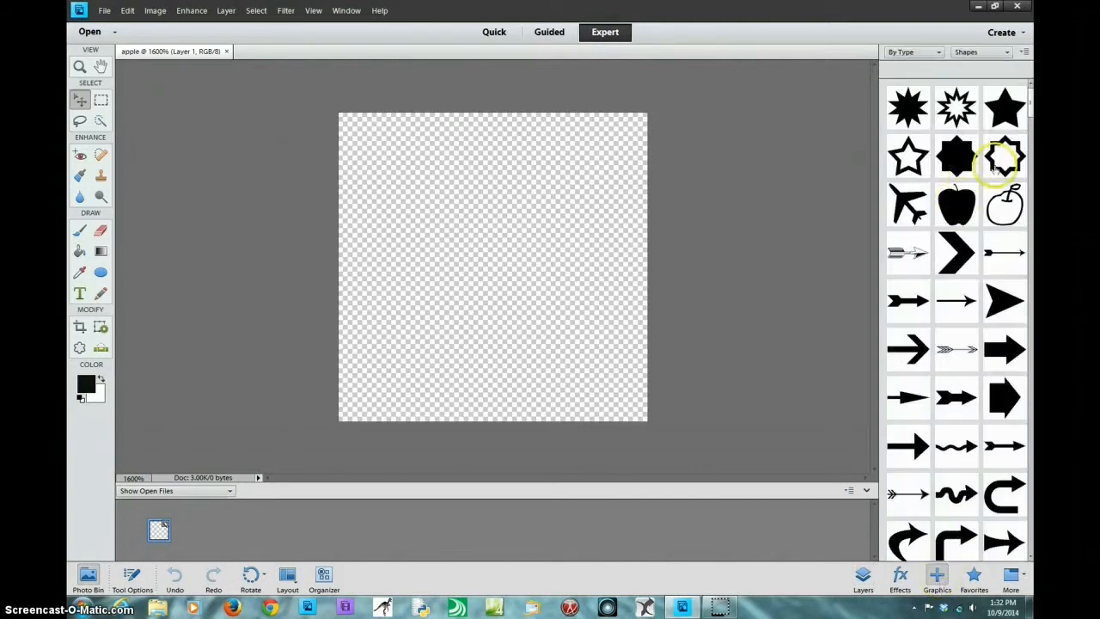
{"action": "left_click_drag", "start_coordinate": [1031, 107], "coordinate": [1036, 145]}
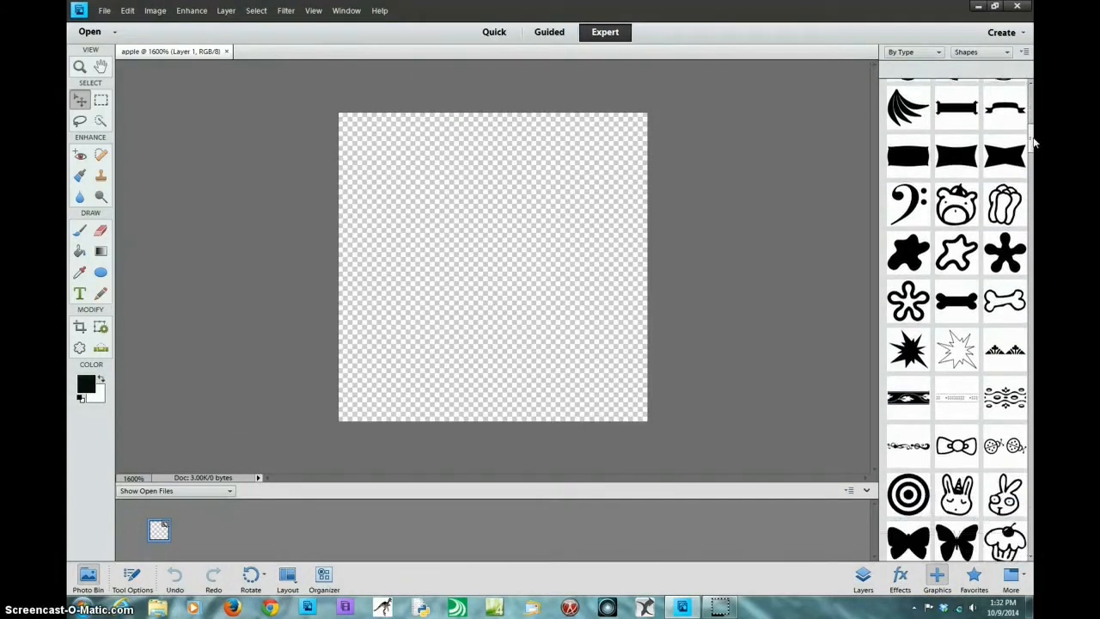
{"action": "left_click", "coordinate": [958, 255]}
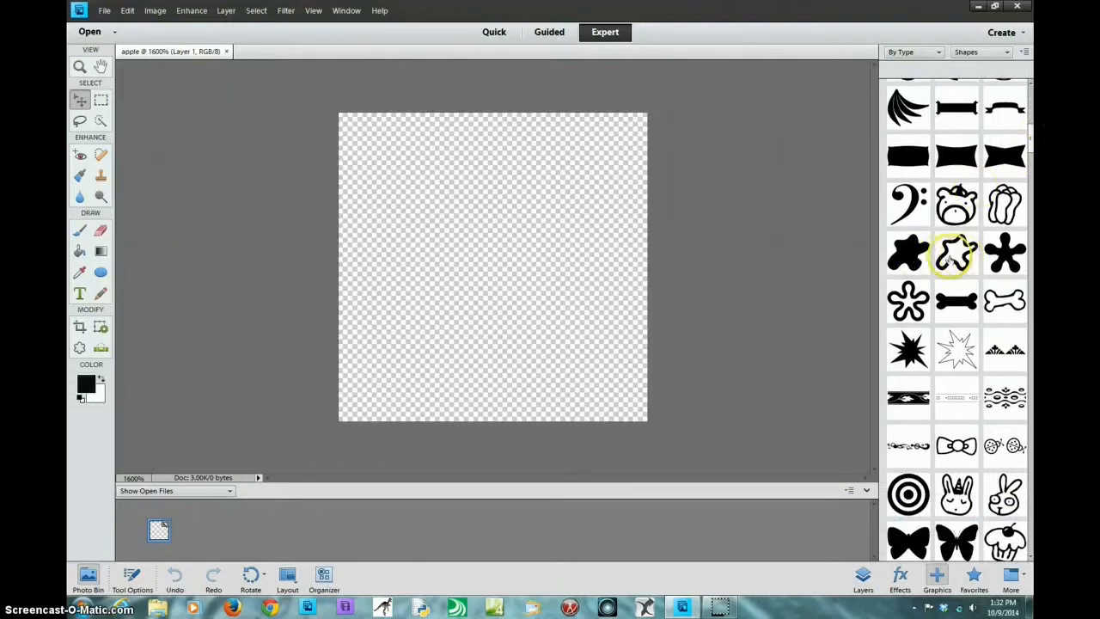
{"action": "left_click_drag", "start_coordinate": [1034, 138], "coordinate": [1034, 102]}
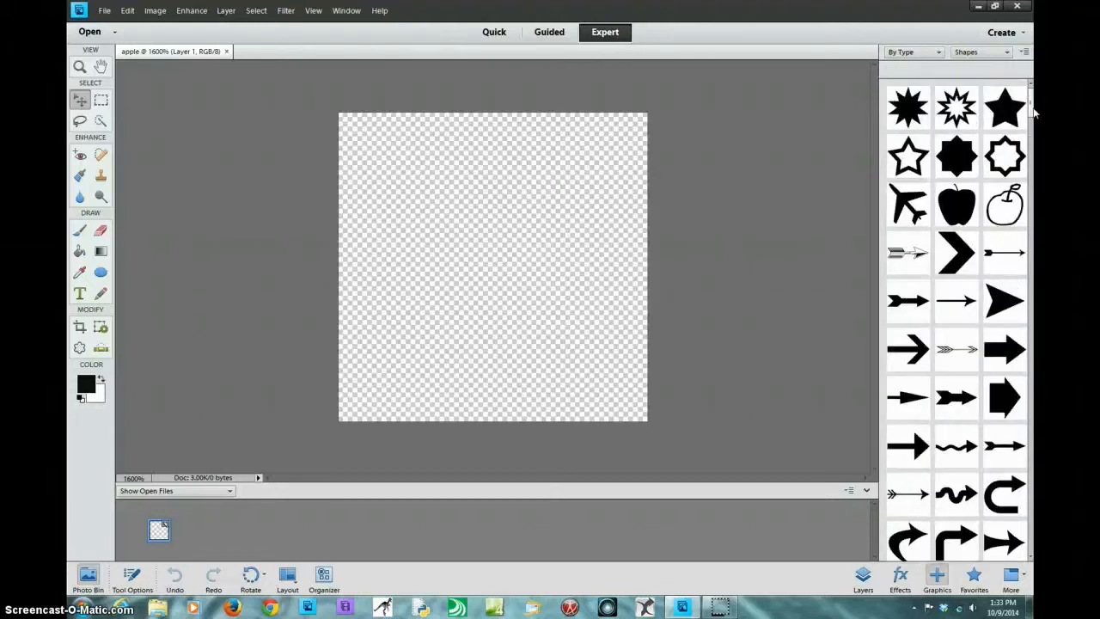
{"action": "double_click", "coordinate": [966, 203]}
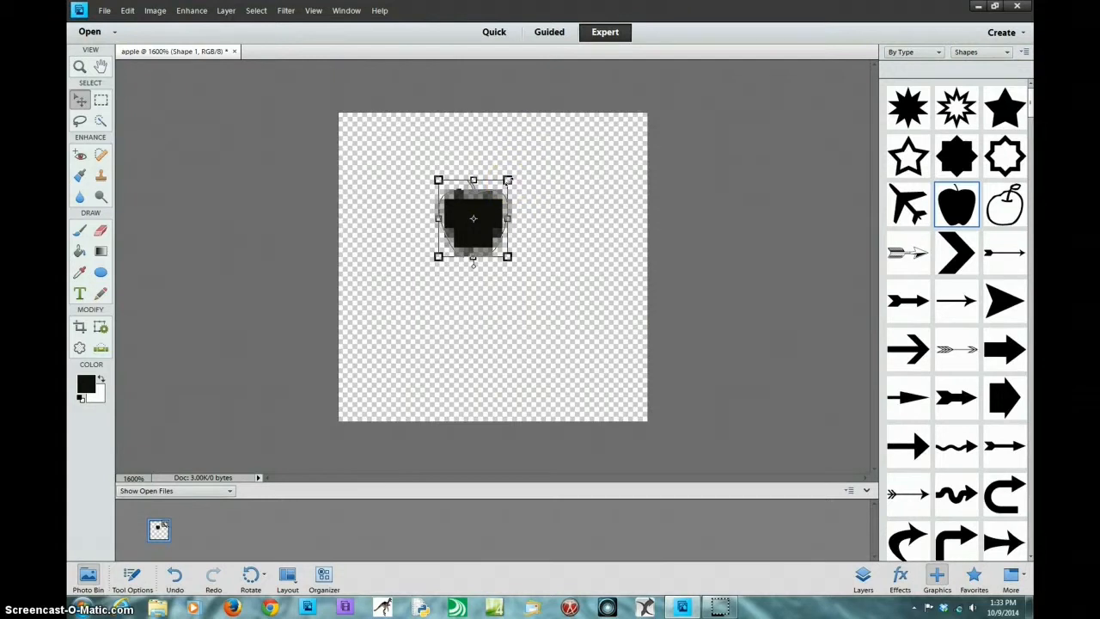
Step: Enlarge the apple shape until it nearly fills the whole canvas
{"action": "left_click_drag", "start_coordinate": [508, 181], "coordinate": [586, 112]}
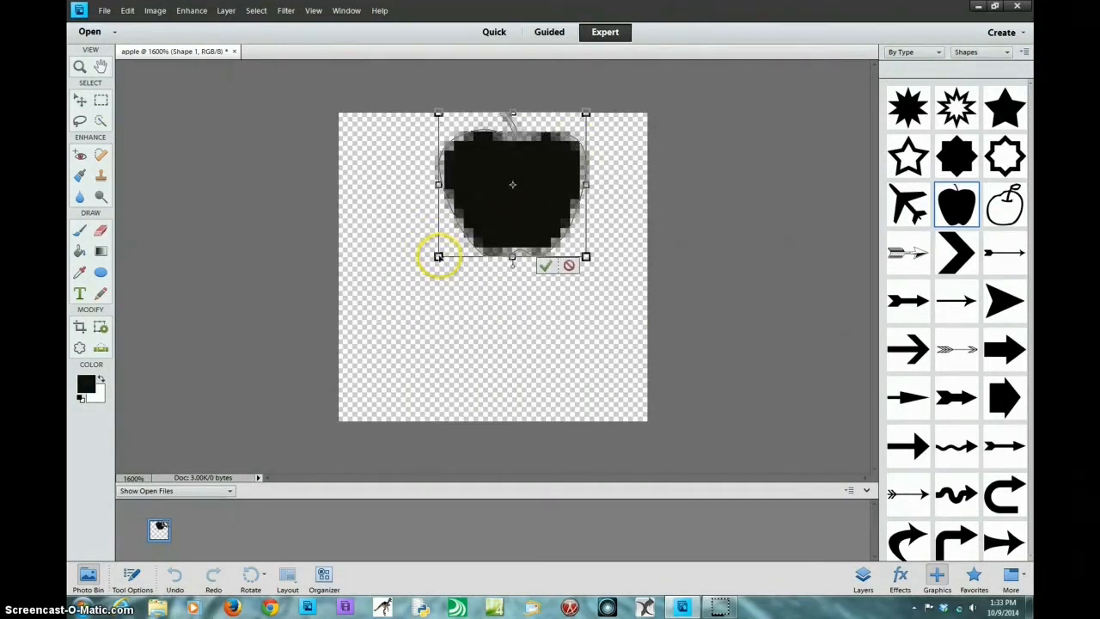
{"action": "left_click_drag", "start_coordinate": [439, 256], "coordinate": [339, 353]}
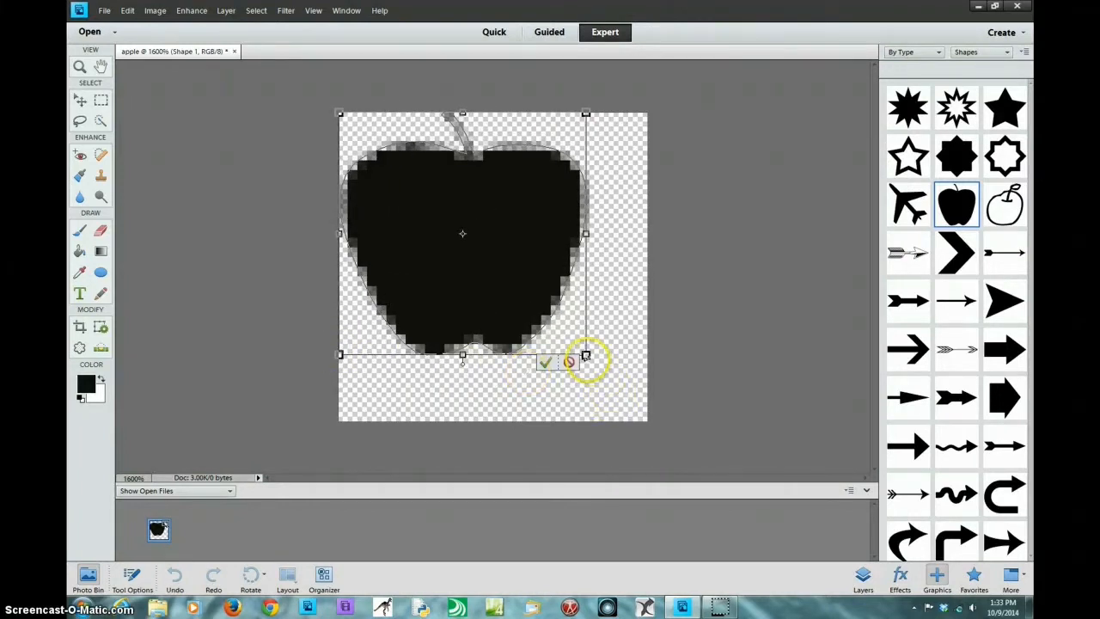
{"action": "left_click_drag", "start_coordinate": [585, 355], "coordinate": [639, 393]}
Step: Center the apple shape within the canvas, commit the transform and deselect the shape
{"action": "mouse_move", "coordinate": [540, 339]}
{"action": "left_mouse_down"}
{"action": "mouse_move", "coordinate": [552, 339]}
{"action": "mouse_move", "coordinate": [548, 348]}
{"action": "left_mouse_up"}
{"action": "key", "text": "Left"}
{"action": "key", "text": "Left"}
{"action": "key", "text": "Left"}
{"action": "key", "text": "Left"}
{"action": "key", "text": "Left"}
{"action": "key", "text": "Left"}
{"action": "key", "text": "Left"}
{"action": "key", "text": "Left"}
{"action": "key", "text": "Left"}
{"action": "key", "text": "Left"}
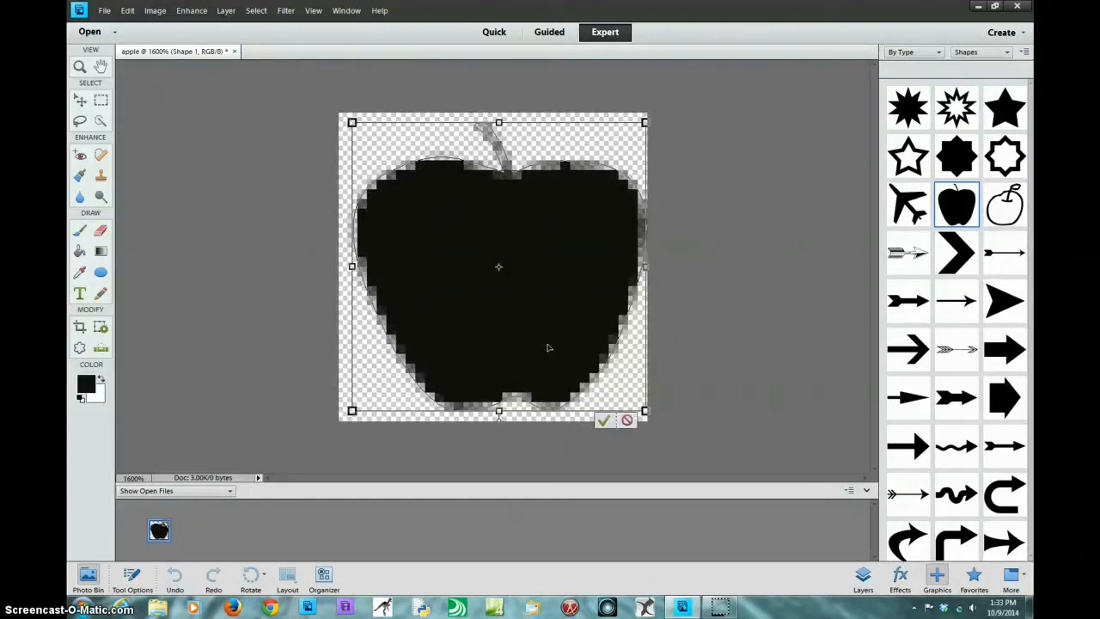
{"action": "key", "text": "Left"}
{"action": "key", "text": "Left"}
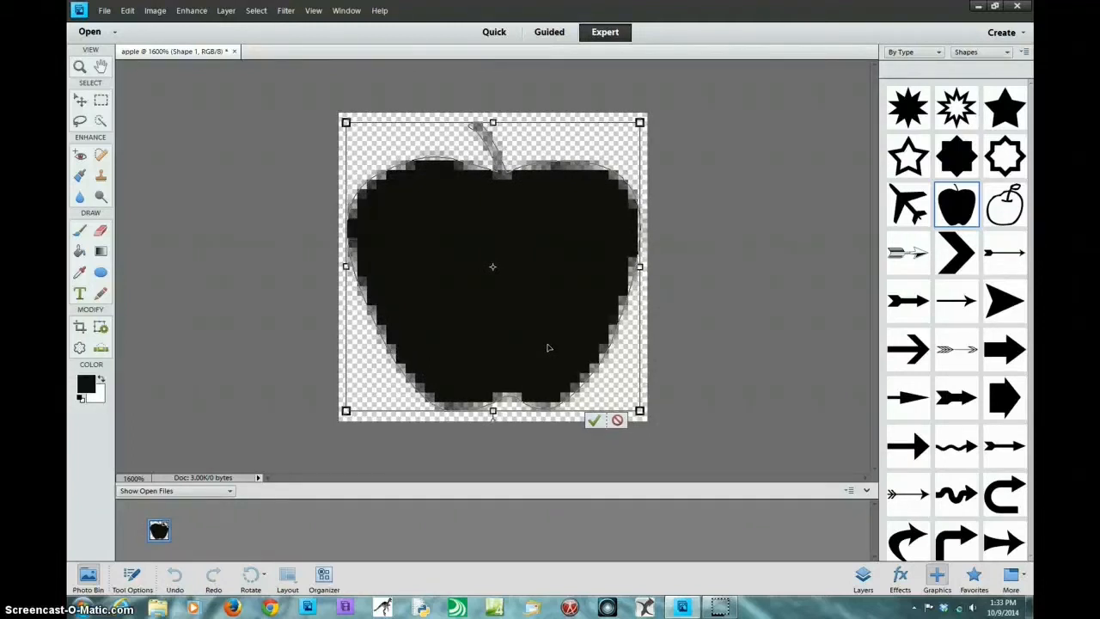
{"action": "left_click", "coordinate": [593, 421]}
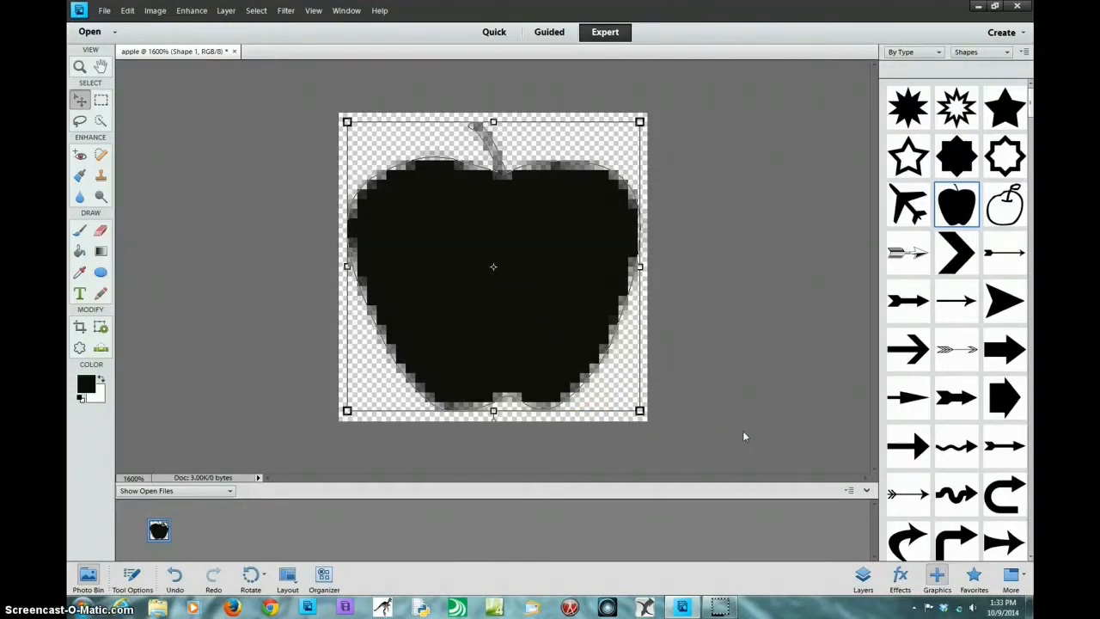
{"action": "left_click", "coordinate": [744, 435]}
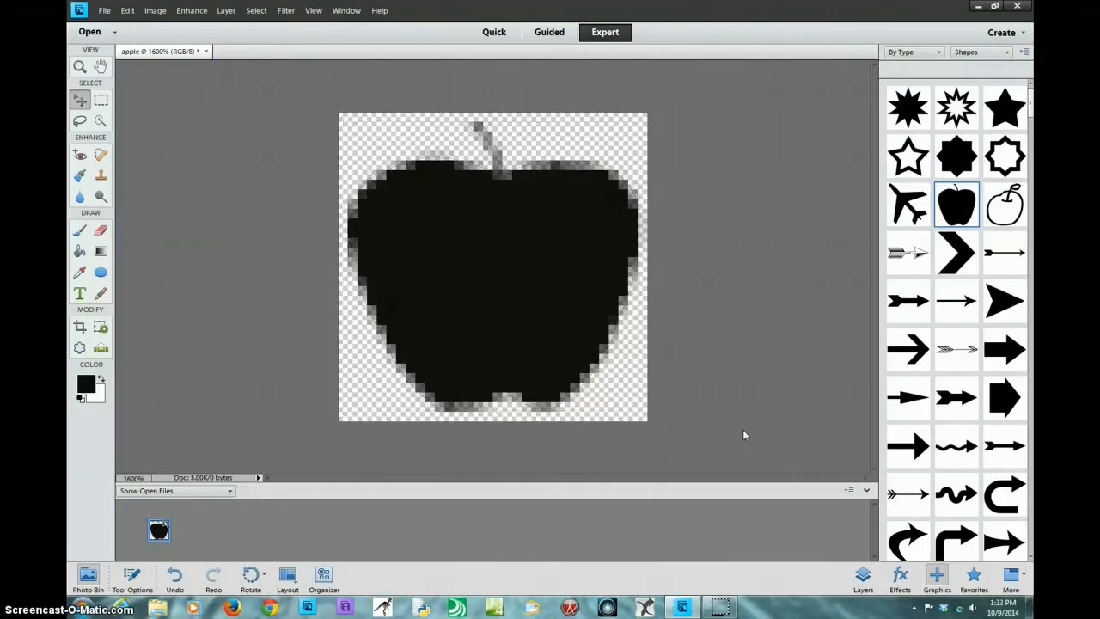
Step: Set the foreground color to dark red (#a51313) and fill the apple shape with it using the Paint Bucket
{"action": "key", "text": "ctrl+1"}
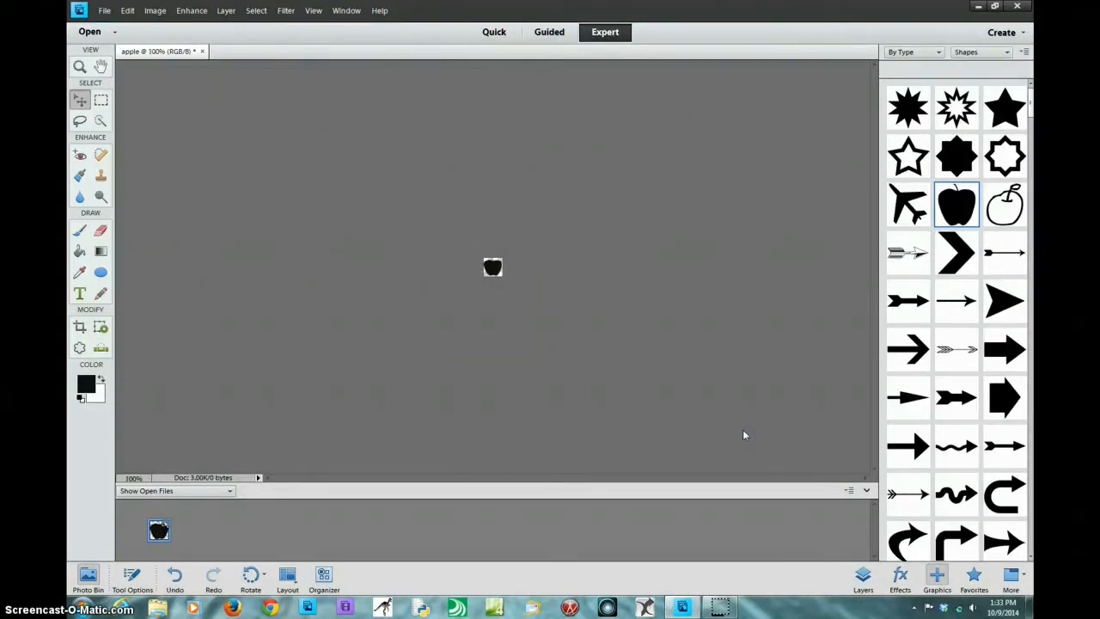
{"action": "key", "text": "ctrl+0"}
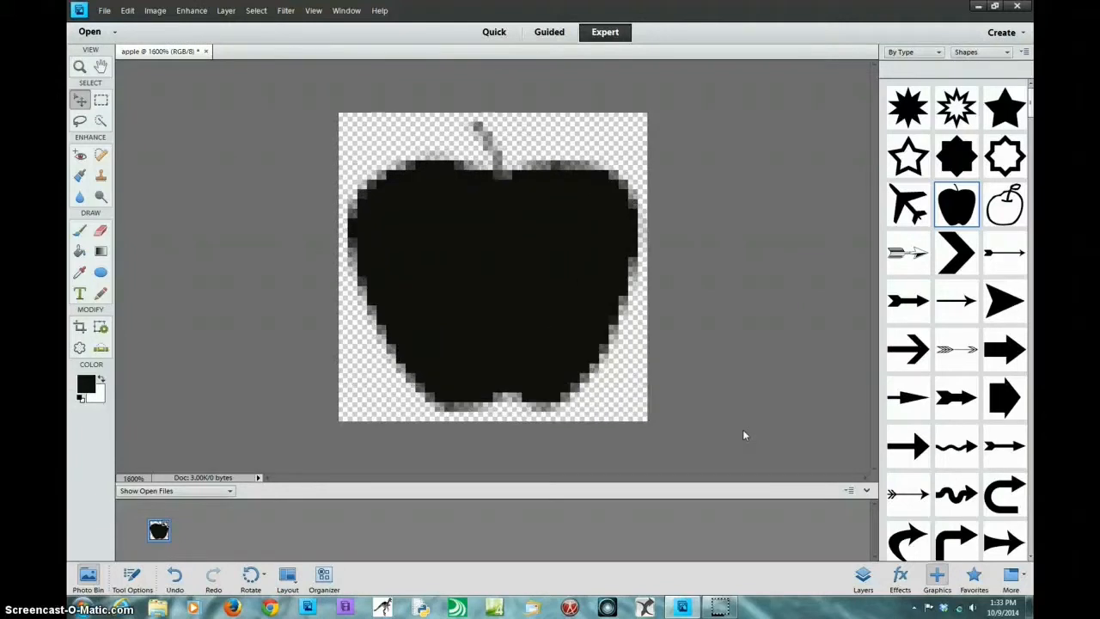
{"action": "key", "text": "ctrl+plus"}
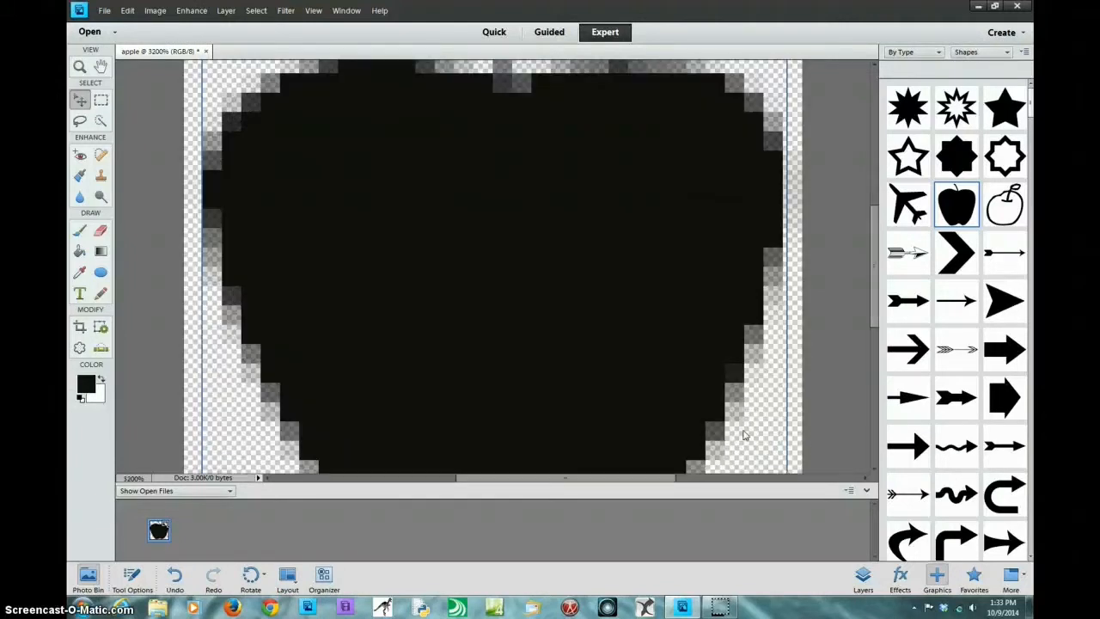
{"action": "key", "text": "ctrl+minus"}
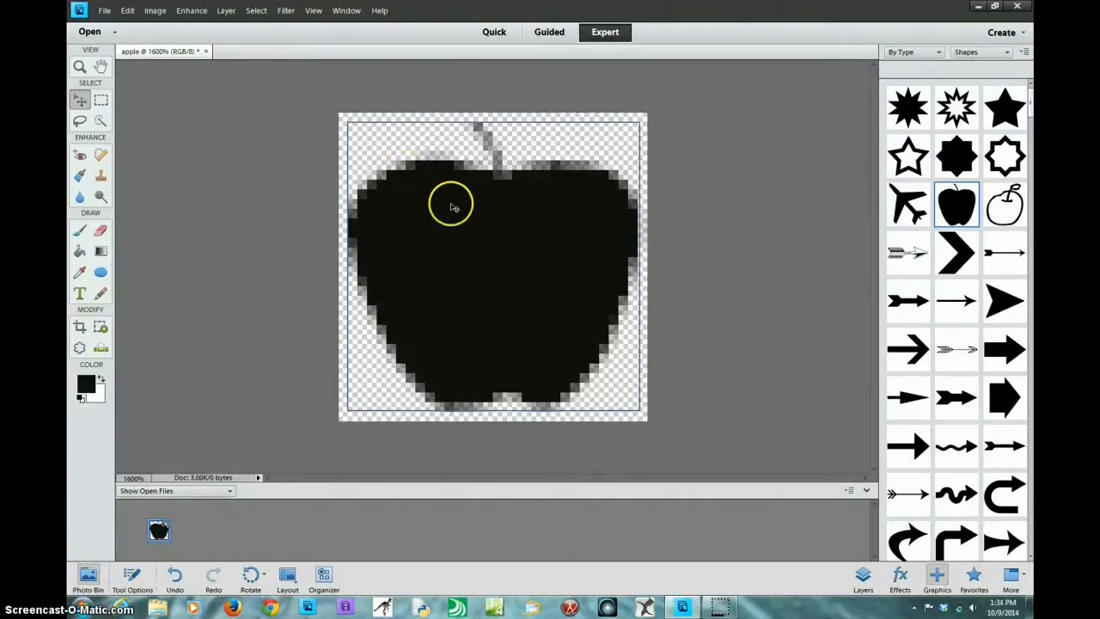
{"action": "left_click", "coordinate": [467, 234]}
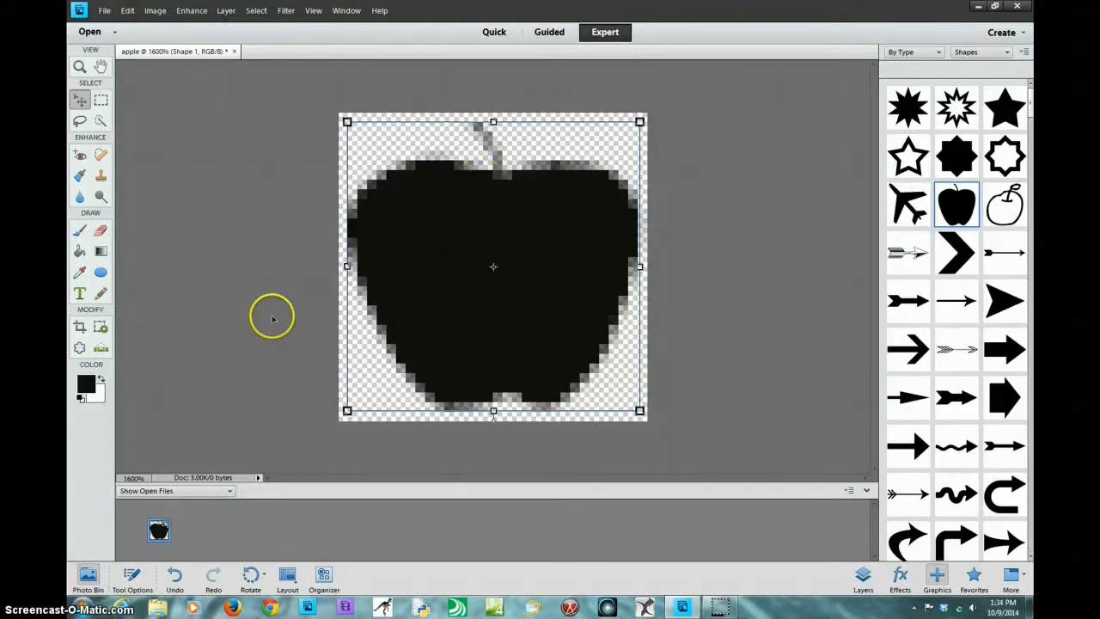
{"action": "left_click", "coordinate": [86, 382]}
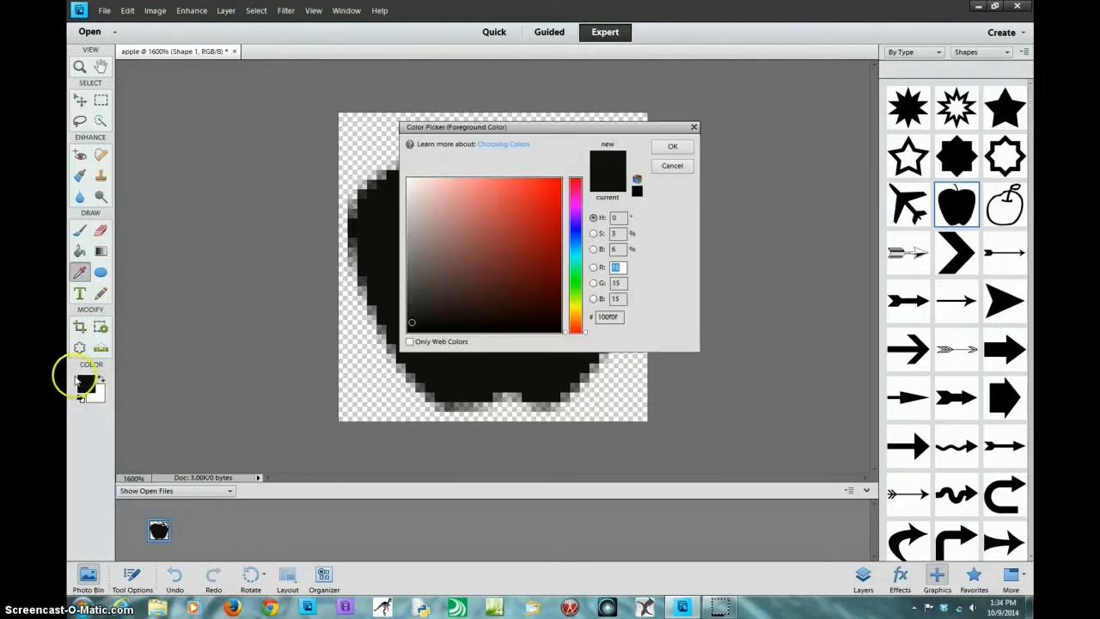
{"action": "left_click", "coordinate": [543, 221]}
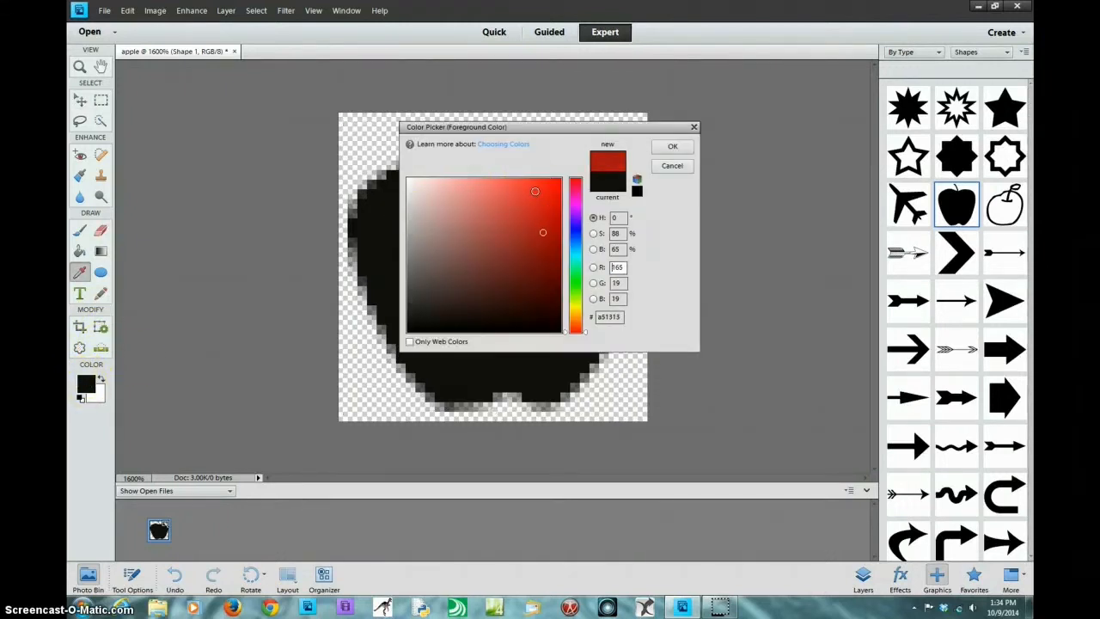
{"action": "left_click", "coordinate": [673, 146]}
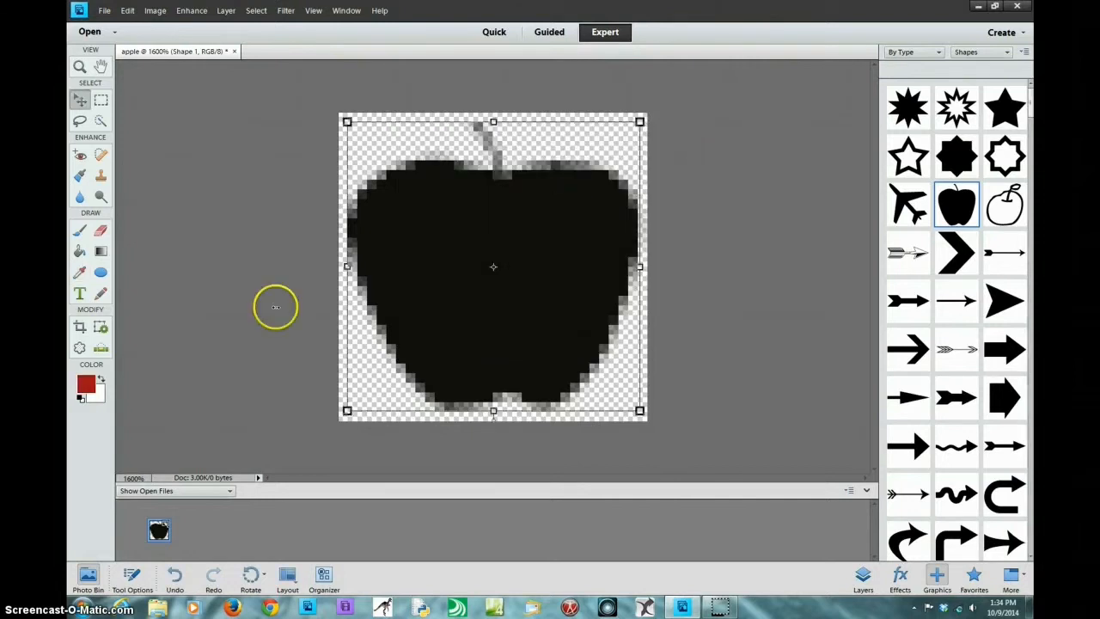
{"action": "left_click", "coordinate": [80, 252]}
{"action": "left_click", "coordinate": [411, 327]}
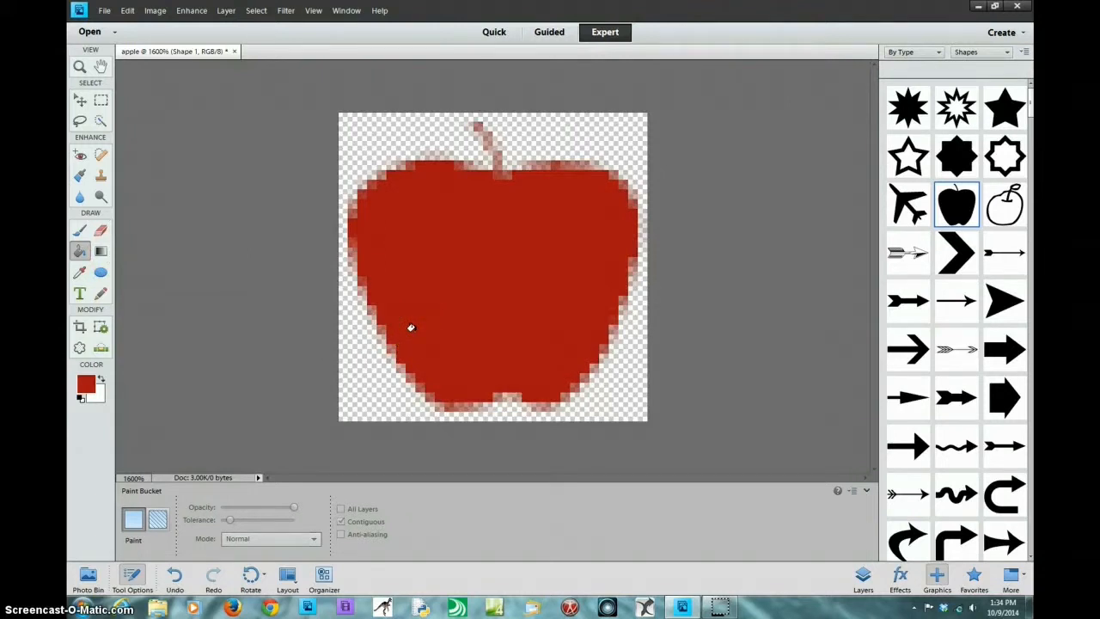
Step: Open the apple shape's layer style settings and enable a black Stroke around it
{"action": "key", "text": "ctrl+1"}
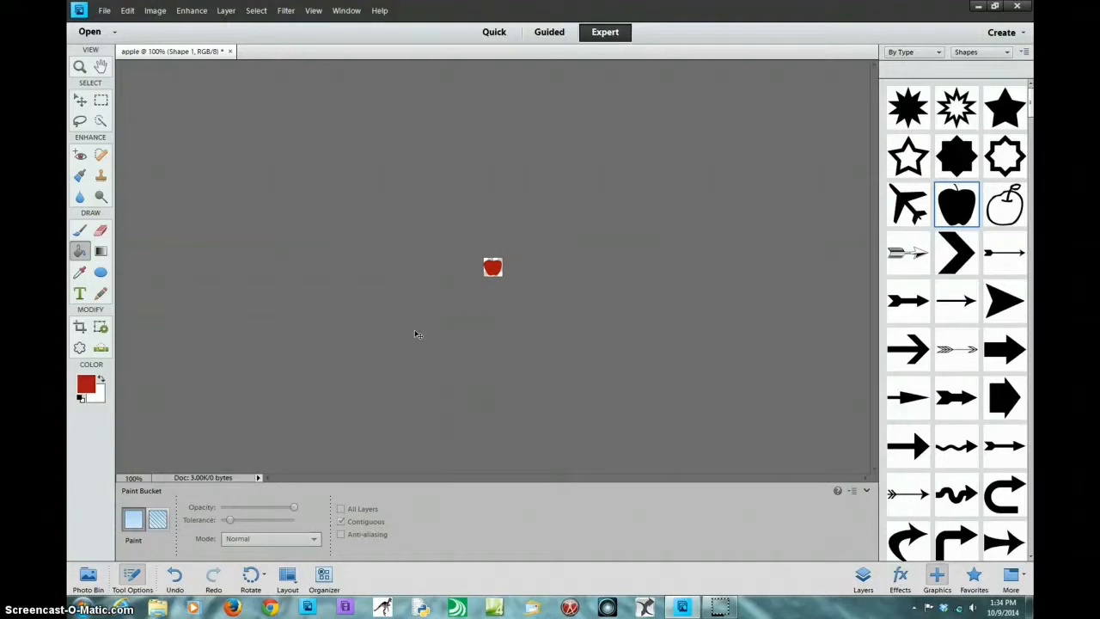
{"action": "key", "text": "ctrl+0"}
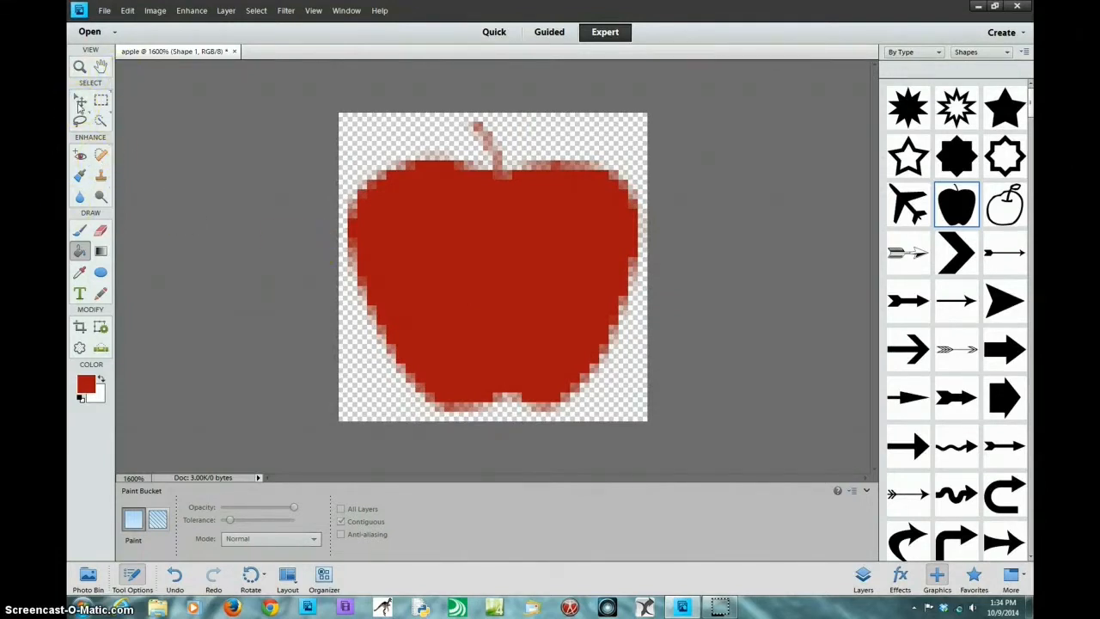
{"action": "left_click", "coordinate": [79, 101]}
{"action": "right_click", "coordinate": [533, 303]}
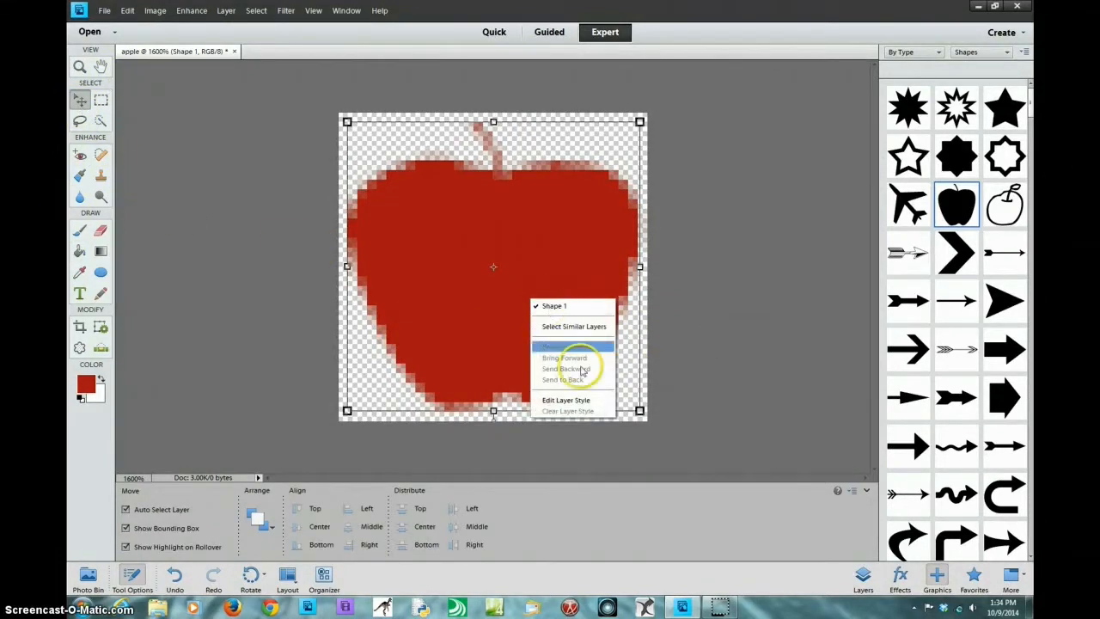
{"action": "left_click", "coordinate": [604, 401]}
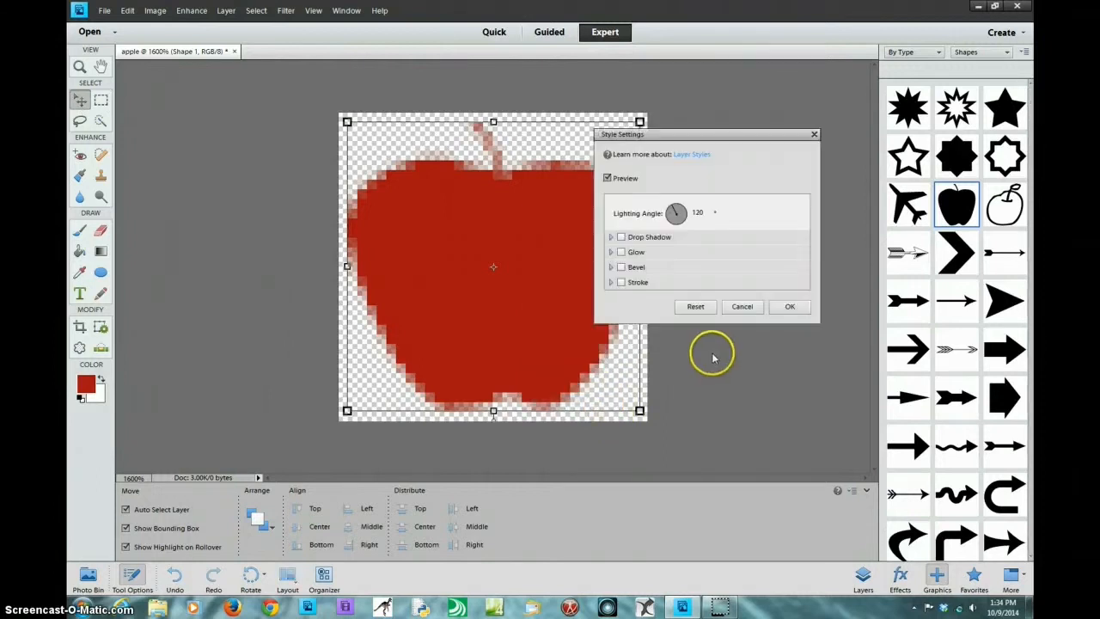
{"action": "left_click_drag", "start_coordinate": [777, 133], "coordinate": [819, 76]}
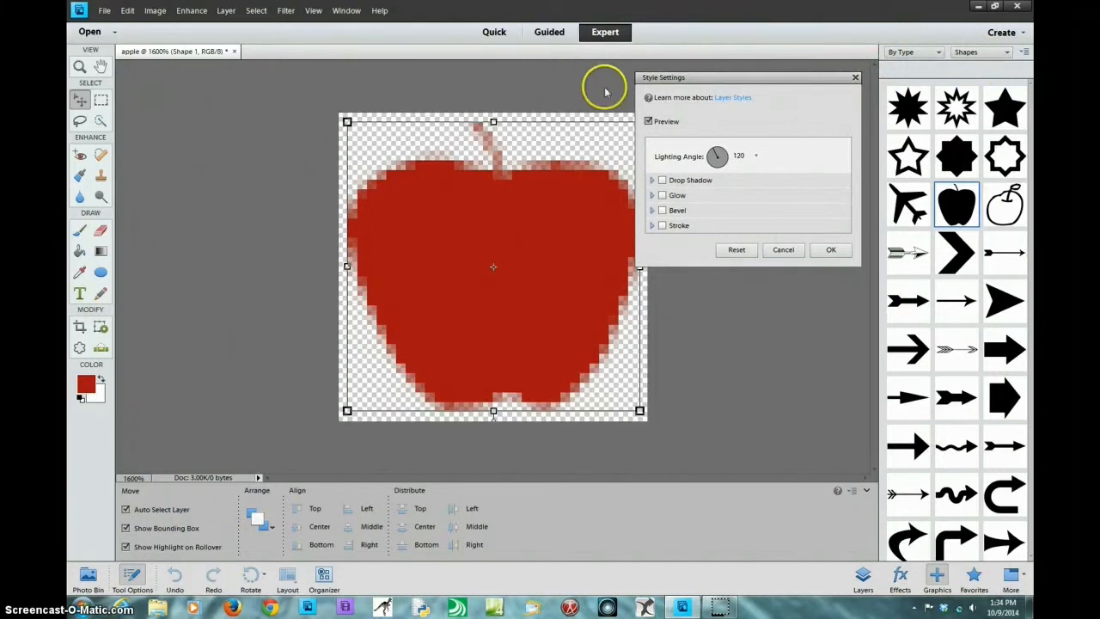
{"action": "left_click", "coordinate": [662, 226]}
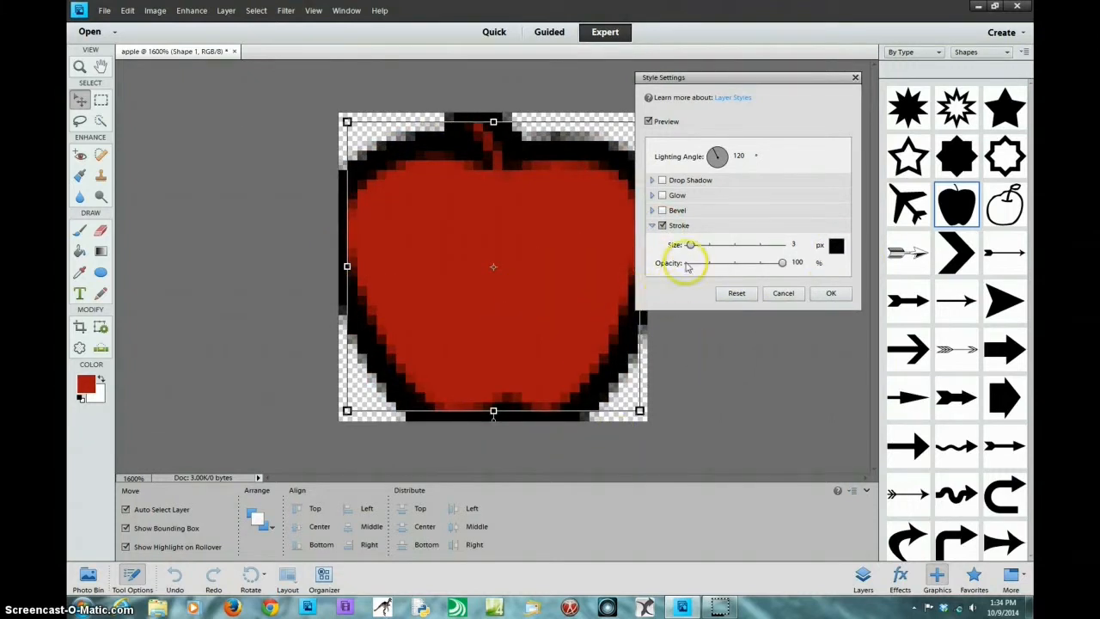
Step: Reduce the stroke size to a thin outline, apply the style and deselect the apple
{"action": "left_click_drag", "start_coordinate": [690, 248], "coordinate": [687, 247]}
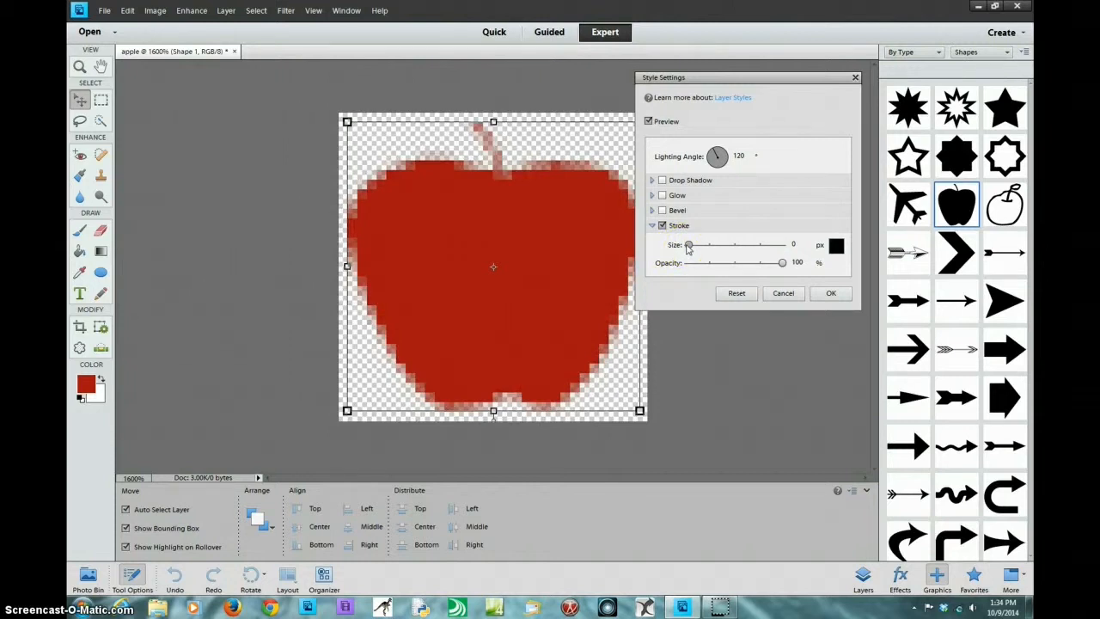
{"action": "left_click_drag", "start_coordinate": [688, 249], "coordinate": [690, 249]}
{"action": "left_click", "coordinate": [830, 293]}
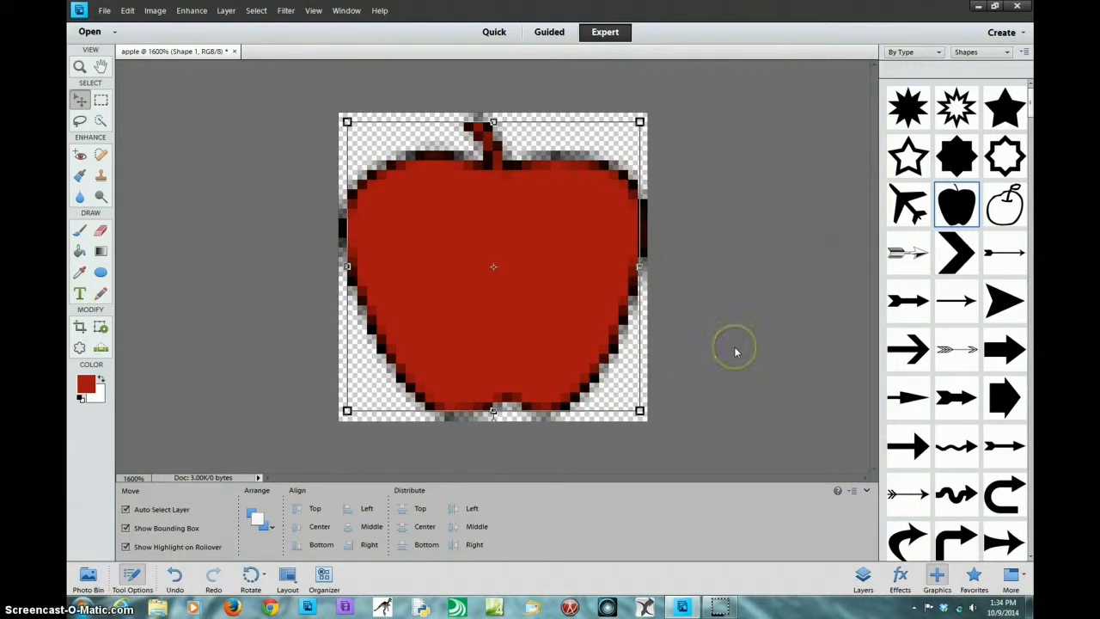
{"action": "scroll", "coordinate": [735, 348], "scroll_direction": "down", "scroll_amount": 8}
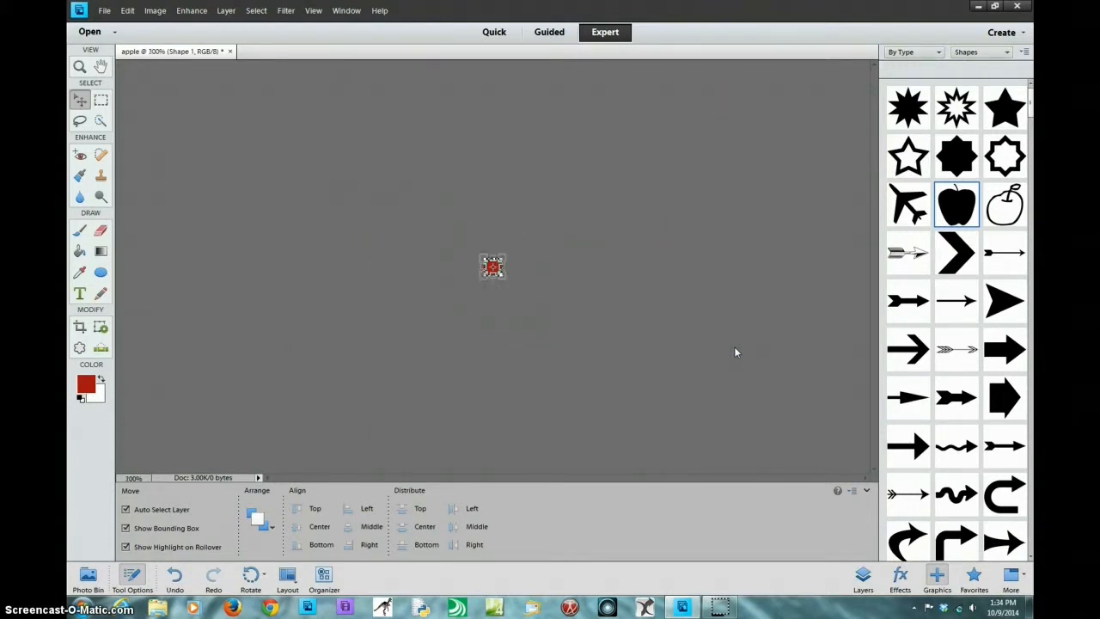
{"action": "left_click", "coordinate": [774, 327]}
{"action": "scroll", "coordinate": [751, 332], "scroll_direction": "down", "scroll_amount": 1}
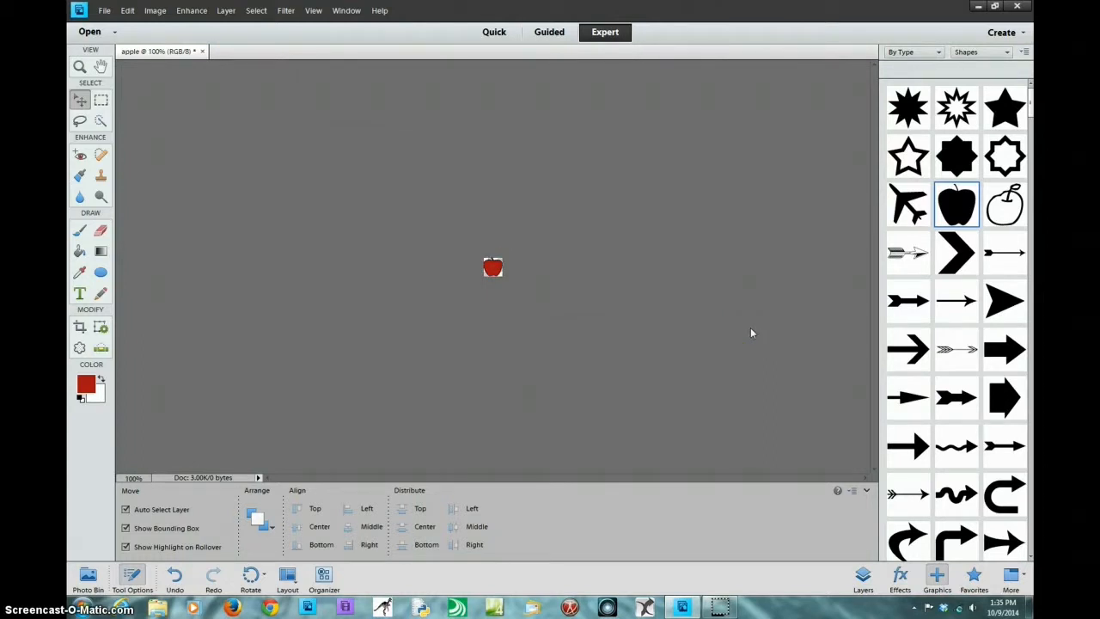
{"action": "scroll", "coordinate": [751, 332], "scroll_direction": "up", "scroll_amount": 8}
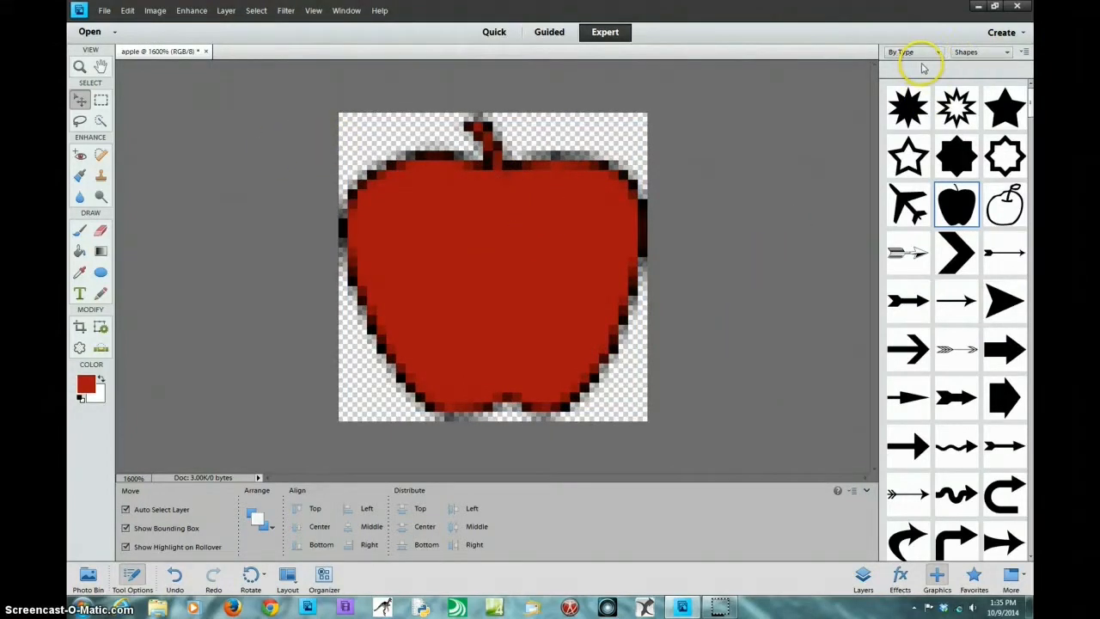
Step: Show the document's layers and create a new empty layer above the apple shape
{"action": "left_click", "coordinate": [864, 581]}
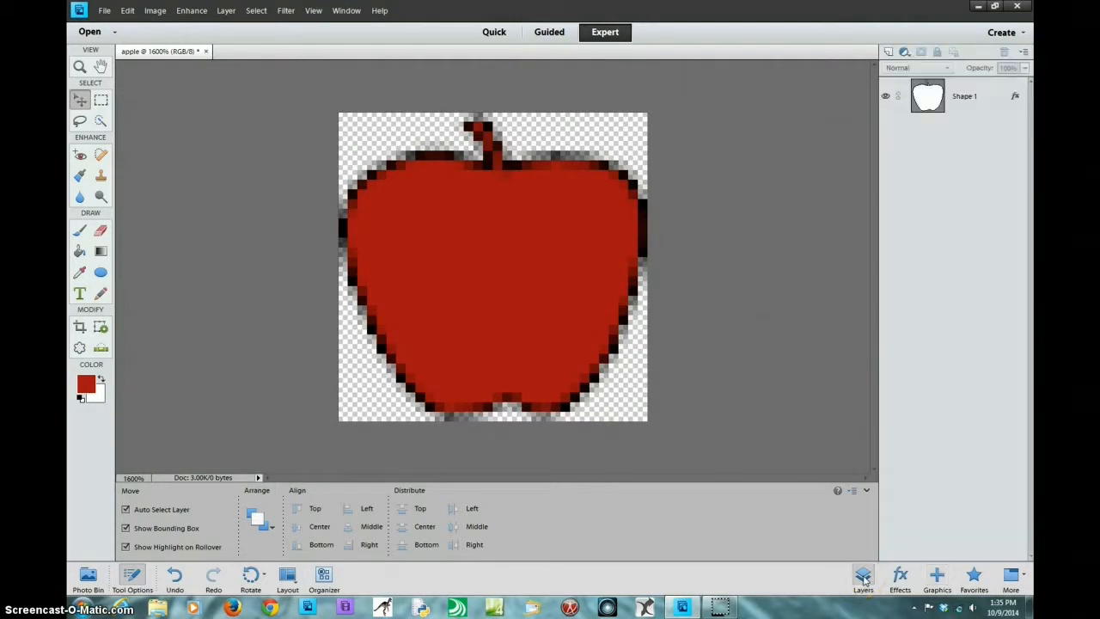
{"action": "left_click", "coordinate": [314, 11]}
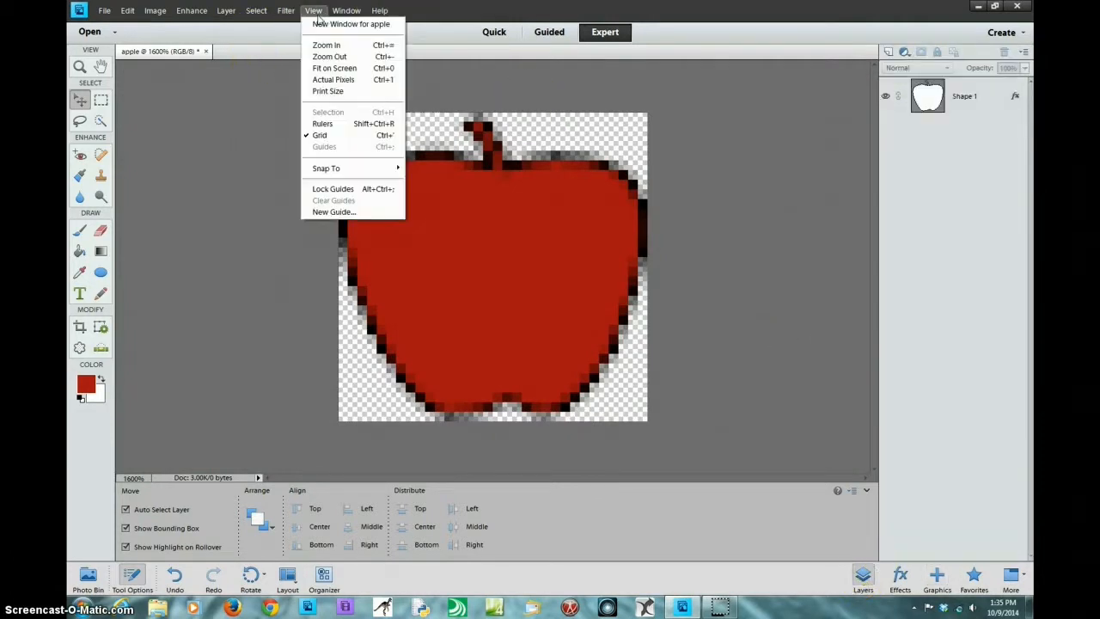
{"action": "mouse_move", "coordinate": [151, 13]}
{"action": "left_click", "coordinate": [768, 142]}
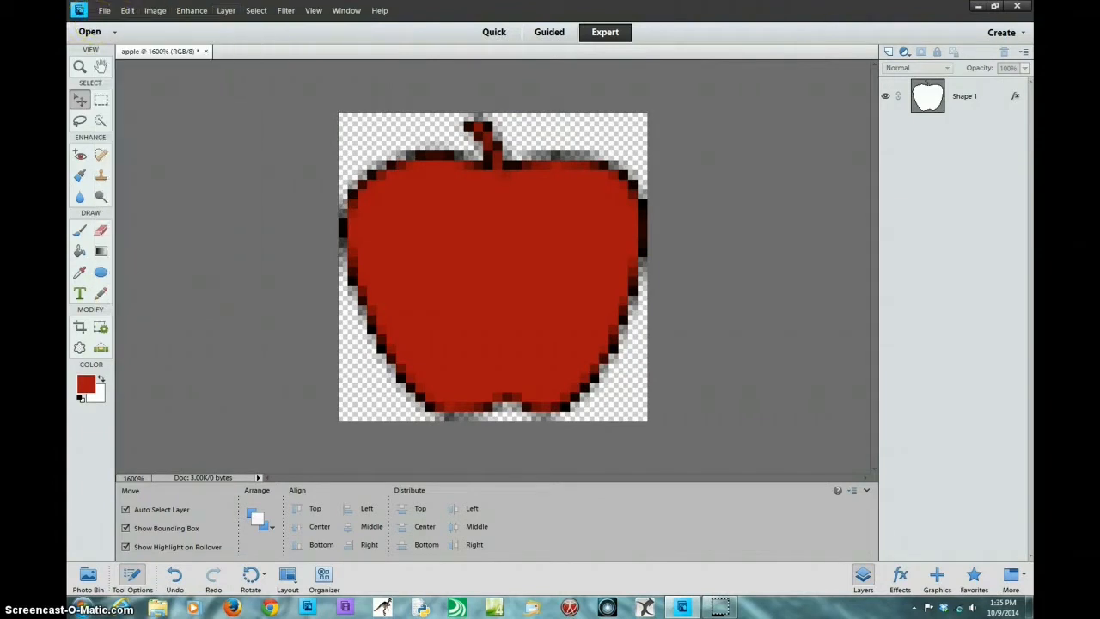
{"action": "left_click", "coordinate": [226, 11]}
{"action": "mouse_move", "coordinate": [256, 10]}
{"action": "left_click", "coordinate": [899, 321]}
{"action": "left_click", "coordinate": [887, 54]}
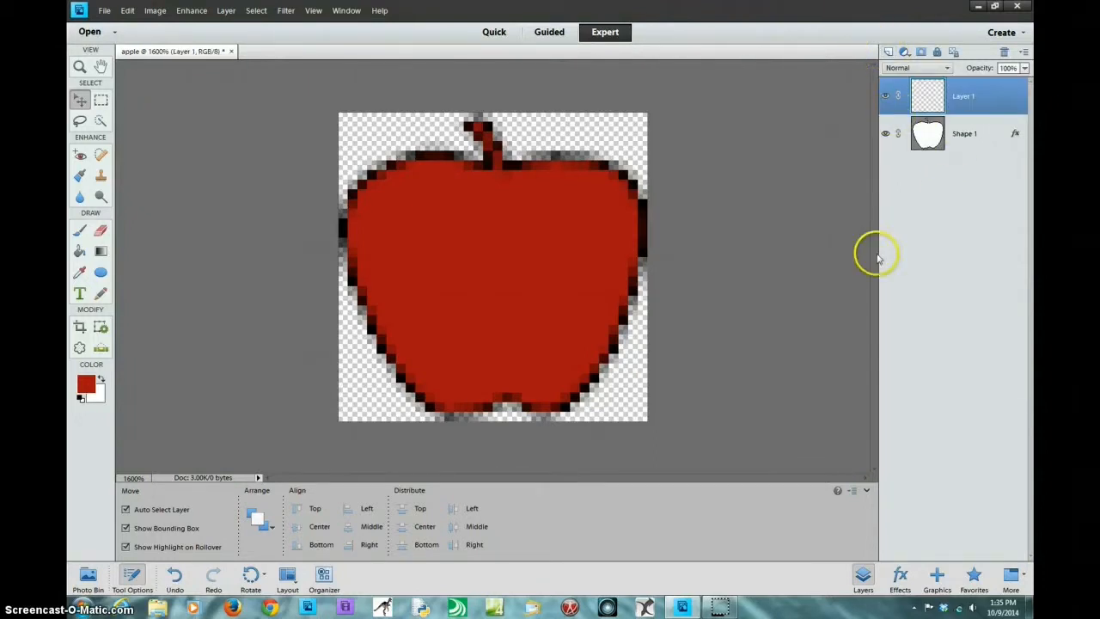
Step: Draw a small white circle with the Ellipse tool and move it onto the apple's upper left part as an eye
{"action": "left_click", "coordinate": [100, 273]}
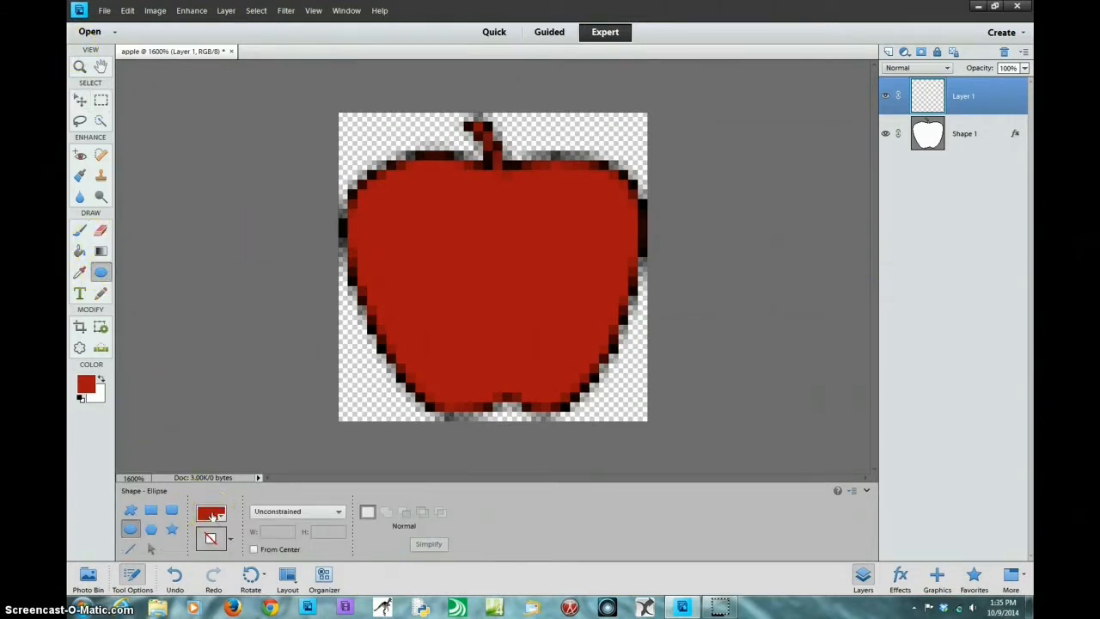
{"action": "left_click", "coordinate": [211, 516]}
{"action": "left_click", "coordinate": [256, 398]}
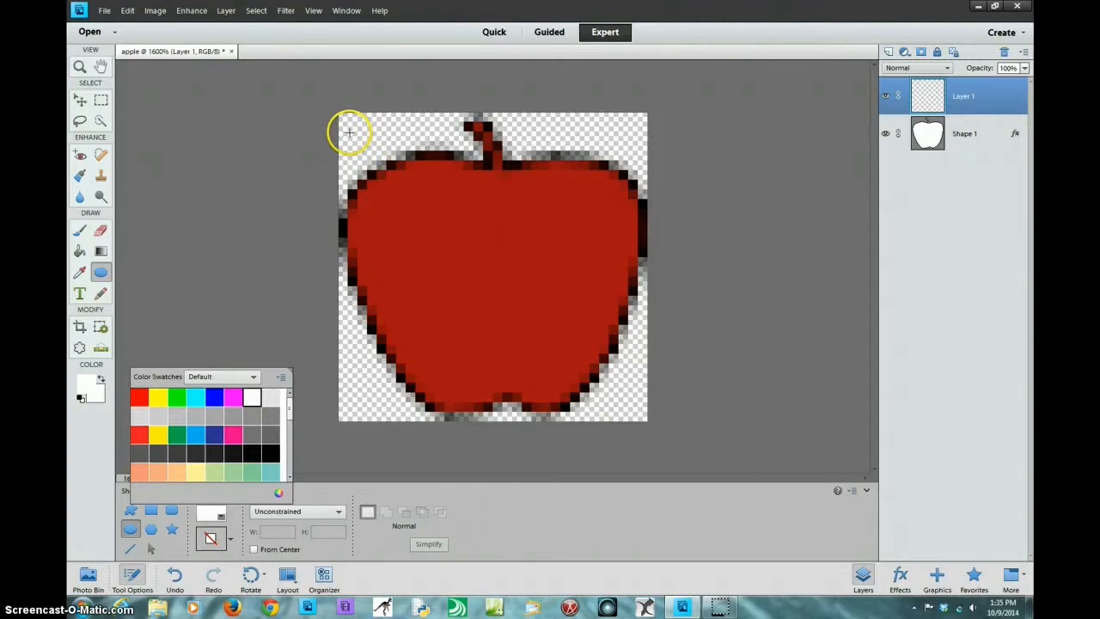
{"action": "left_click", "coordinate": [357, 139]}
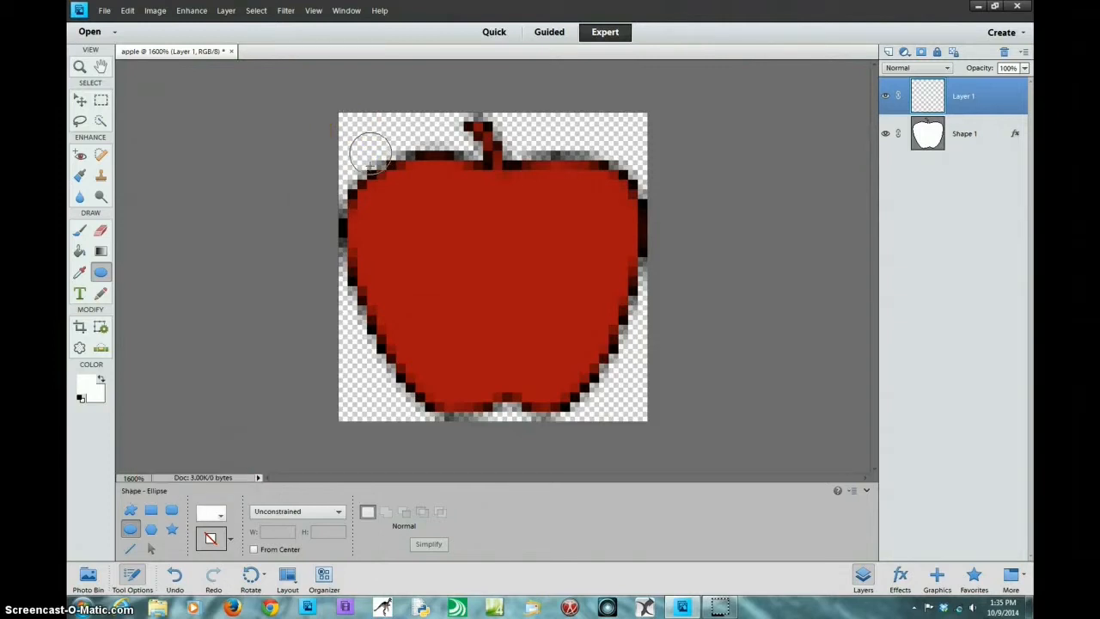
{"action": "left_click_drag", "start_coordinate": [390, 171], "coordinate": [392, 176]}
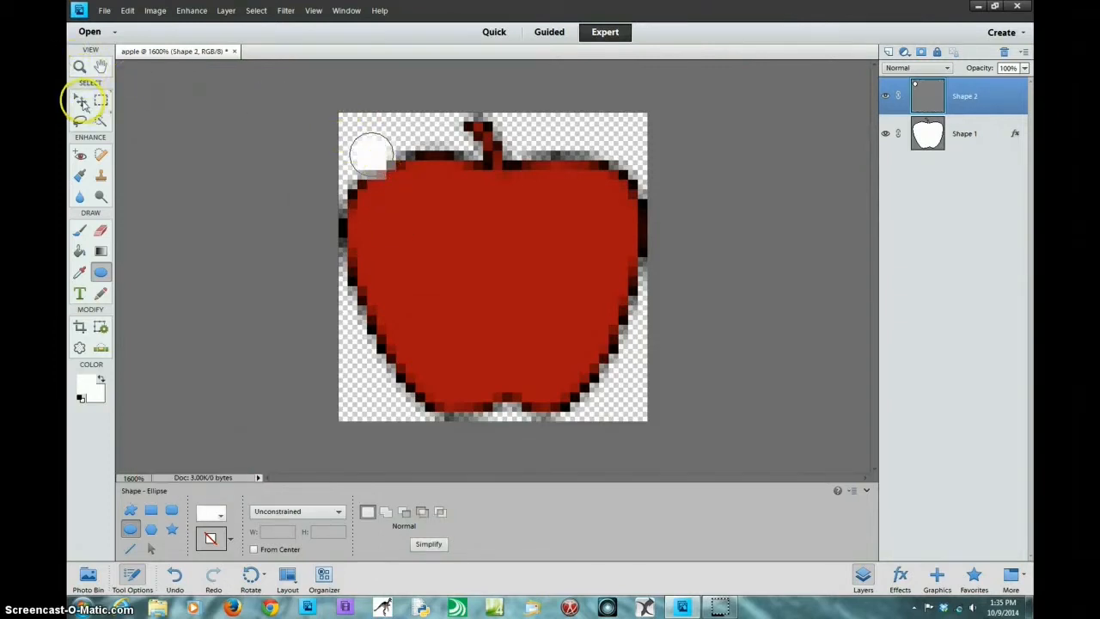
{"action": "left_click", "coordinate": [79, 100]}
{"action": "left_click_drag", "start_coordinate": [383, 176], "coordinate": [453, 254]}
{"action": "left_click", "coordinate": [248, 186]}
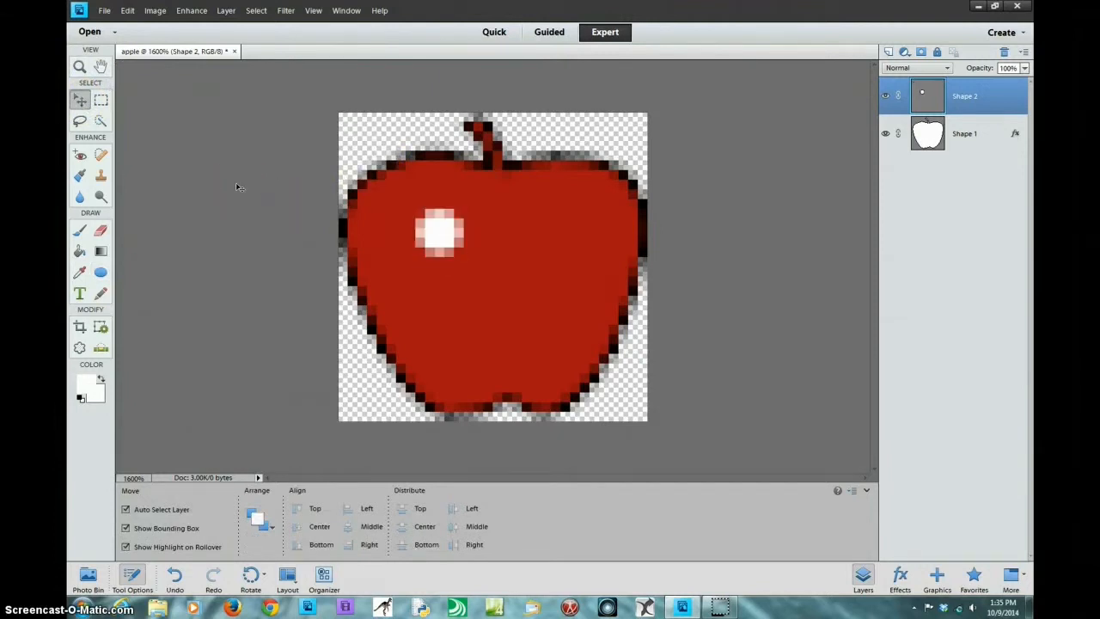
Step: Duplicate the white circle's layer and place the copy at the same height on the apple's right side as the second eye
{"action": "right_click", "coordinate": [936, 103]}
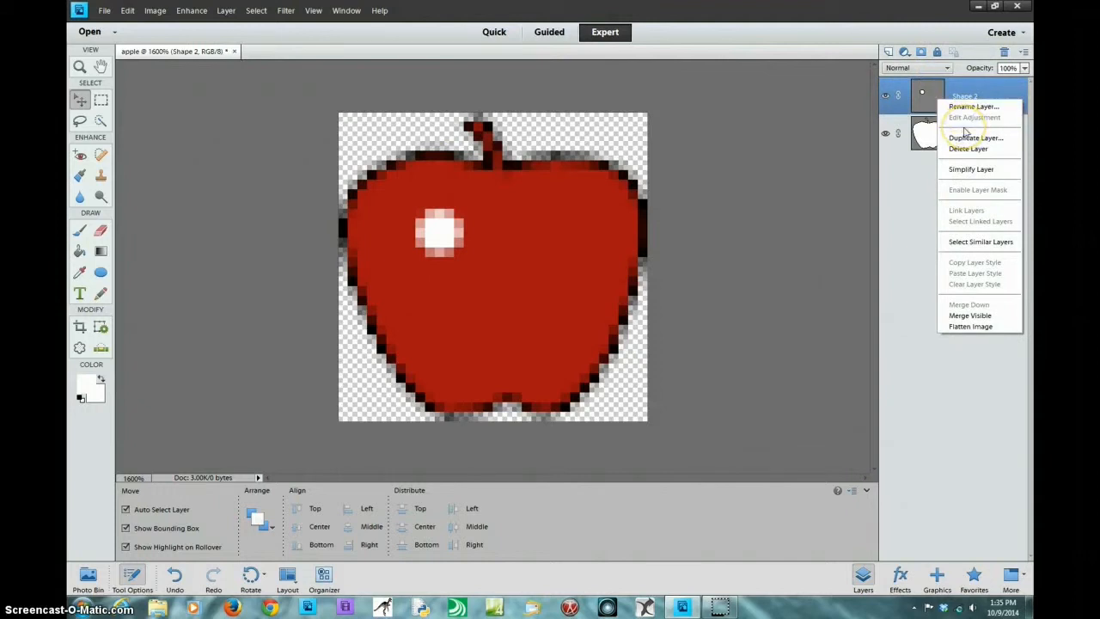
{"action": "key", "text": "Escape"}
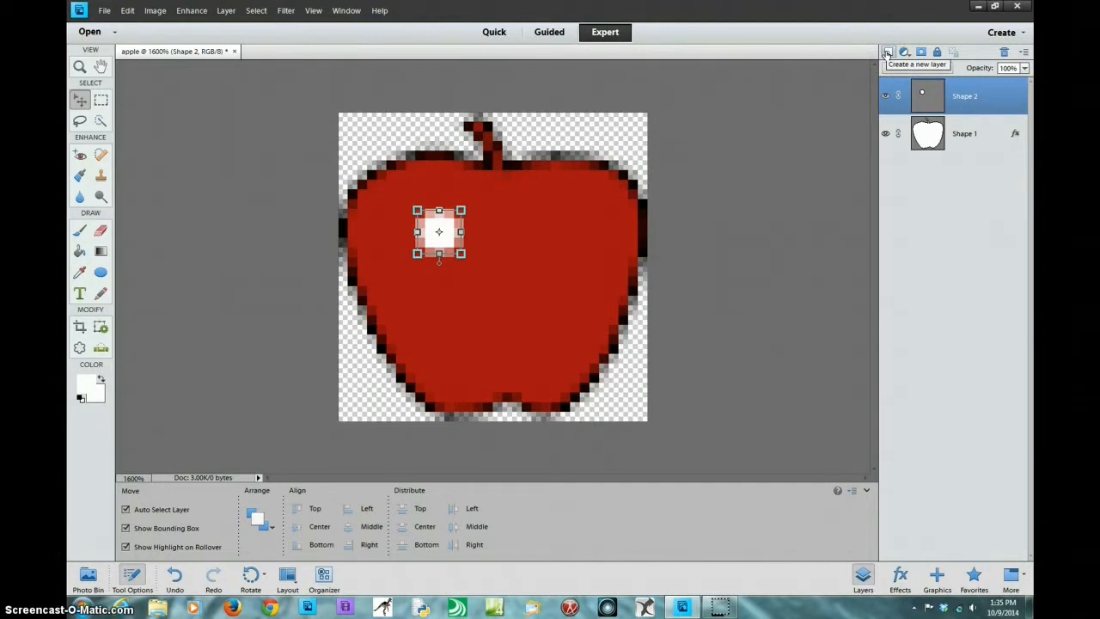
{"action": "left_click", "coordinate": [940, 96]}
{"action": "right_click", "coordinate": [941, 96]}
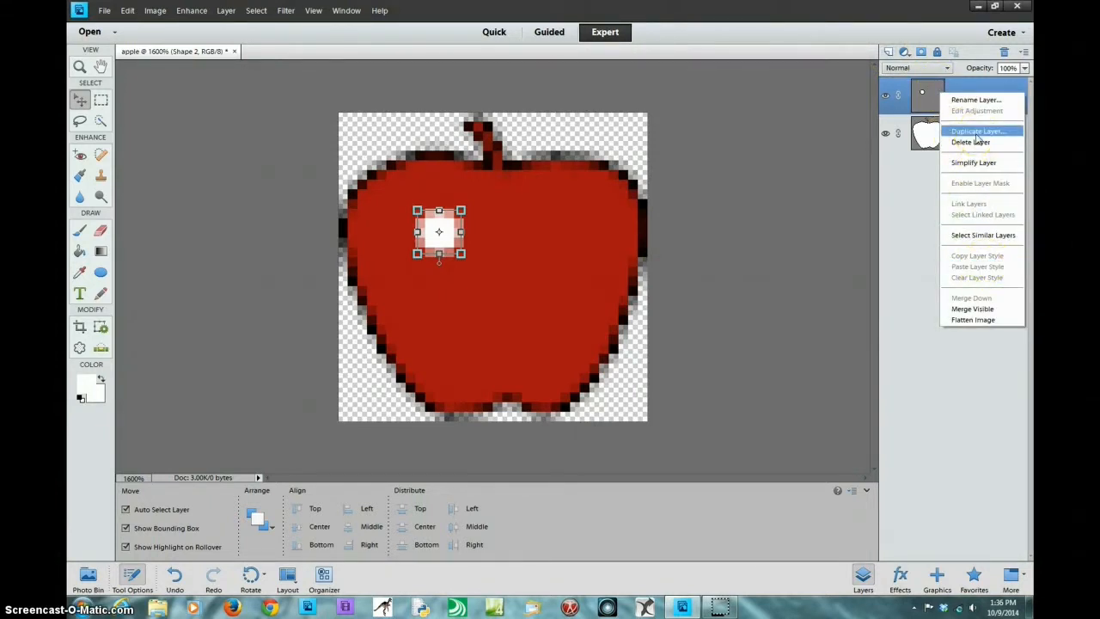
{"action": "left_click", "coordinate": [978, 130]}
{"action": "left_click", "coordinate": [643, 185]}
{"action": "left_click_drag", "start_coordinate": [448, 242], "coordinate": [554, 241]}
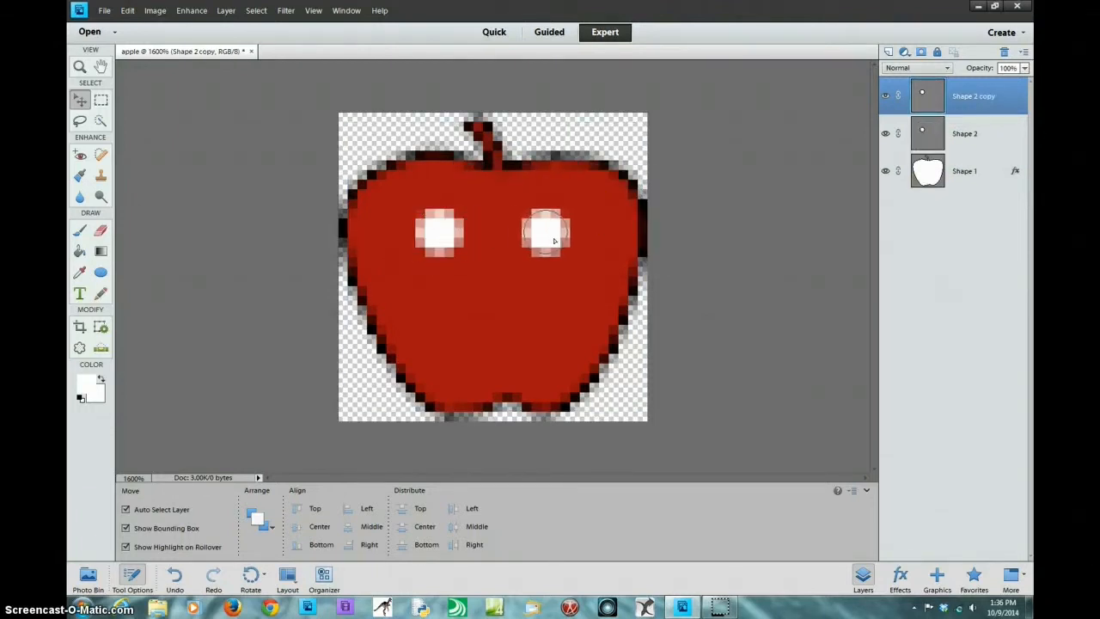
{"action": "left_click", "coordinate": [675, 248]}
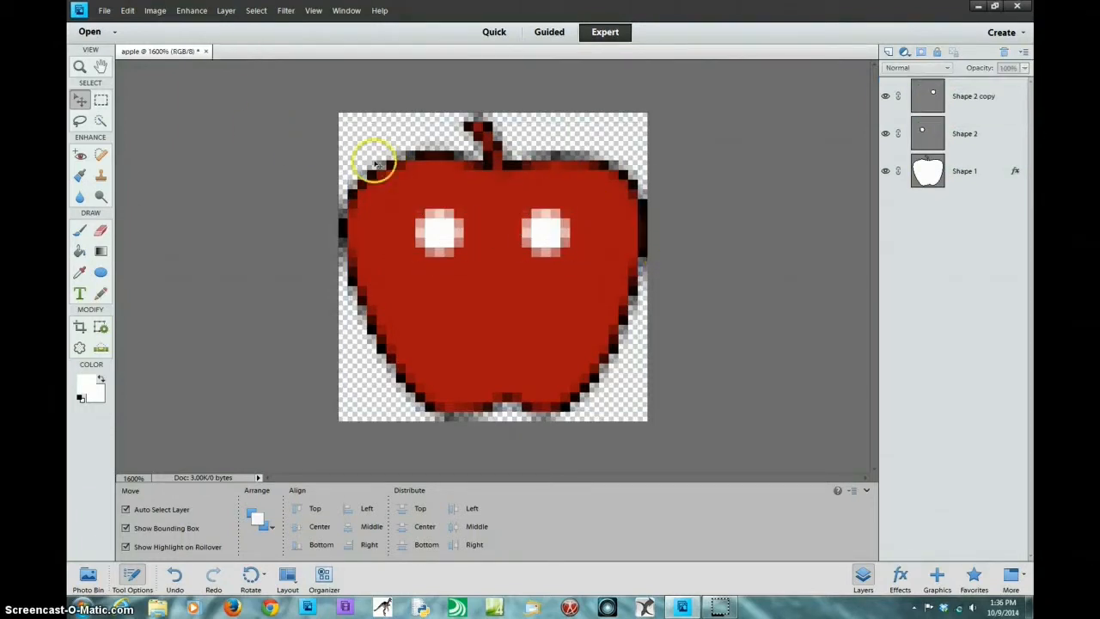
Step: Create a new empty layer above the two white eye circles
{"action": "right_click", "coordinate": [939, 96]}
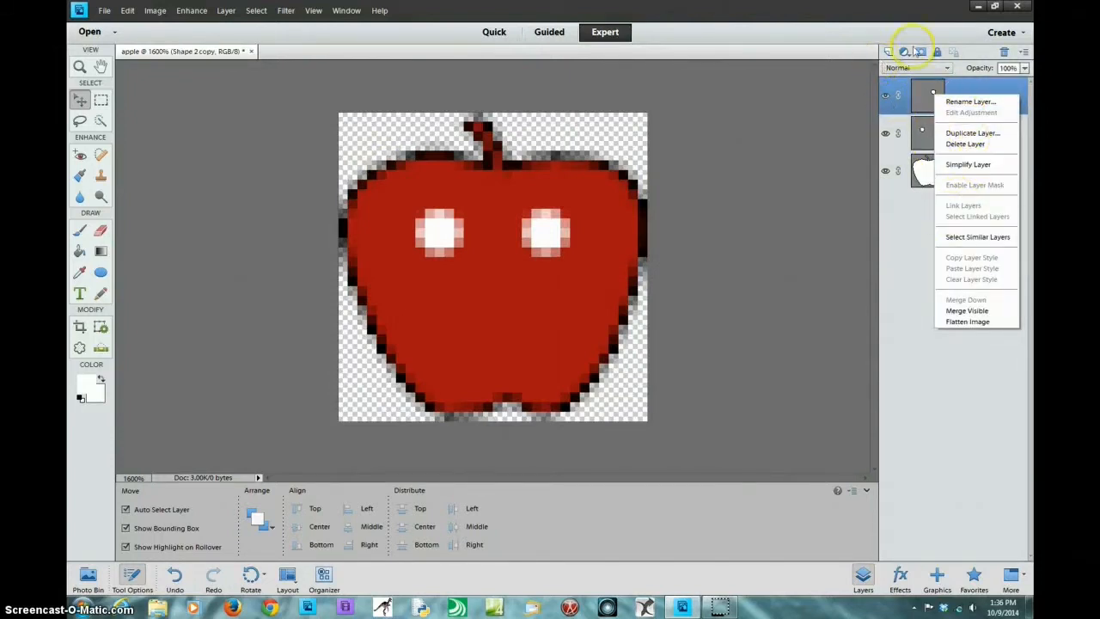
{"action": "left_click", "coordinate": [907, 25]}
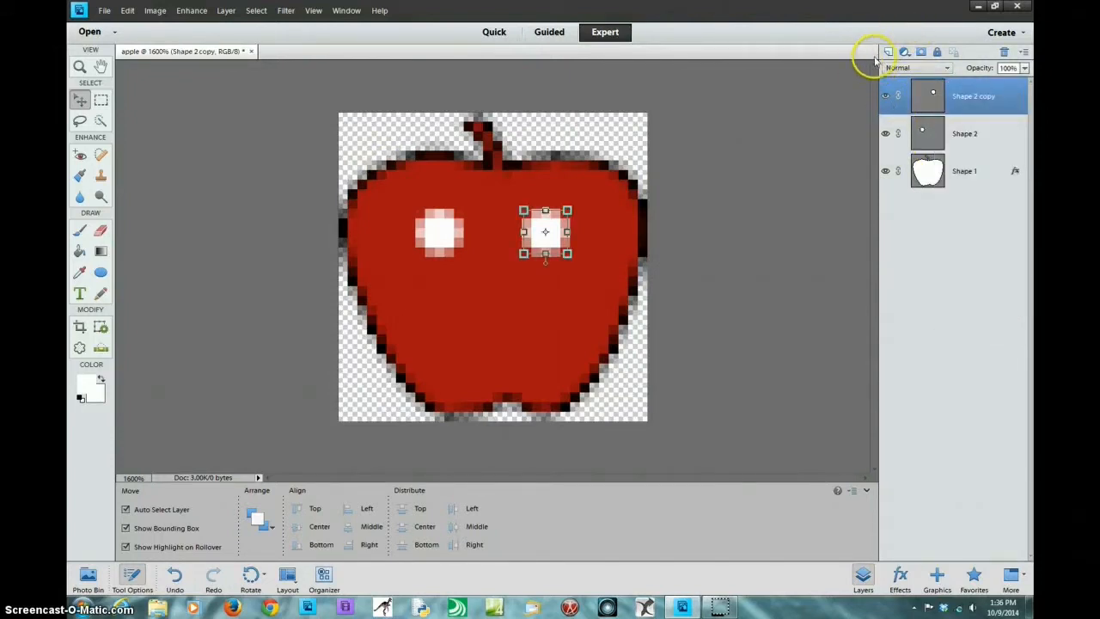
{"action": "left_click", "coordinate": [803, 129]}
{"action": "left_click", "coordinate": [888, 52]}
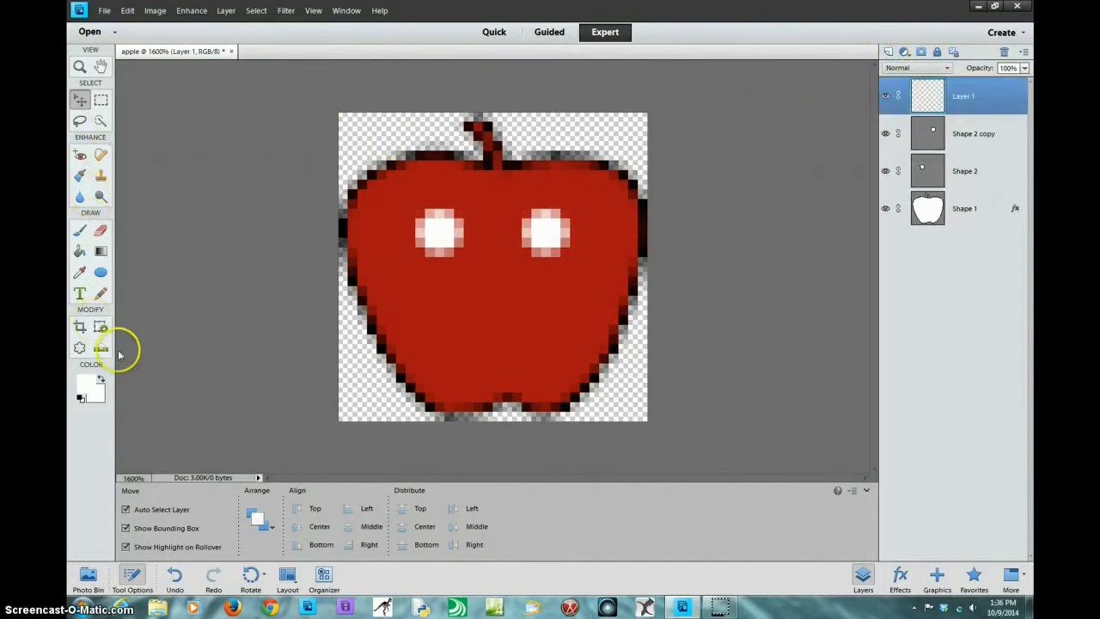
Step: Draw a smaller black circle with the Ellipse tool and position it inside the left white eye as a pupil
{"action": "left_click", "coordinate": [101, 272]}
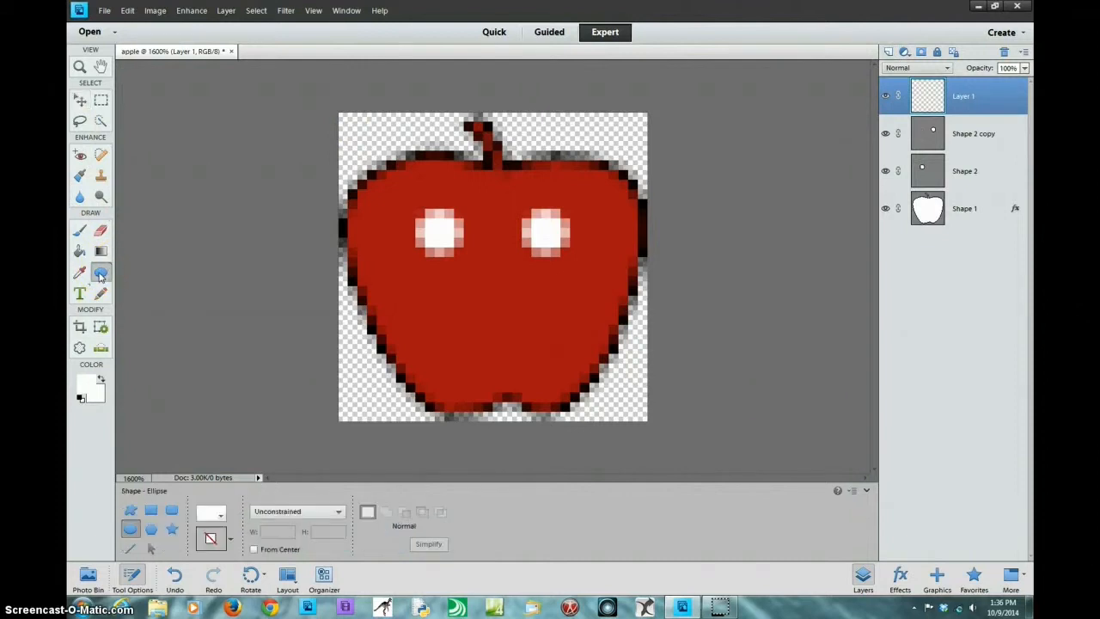
{"action": "left_click", "coordinate": [222, 516]}
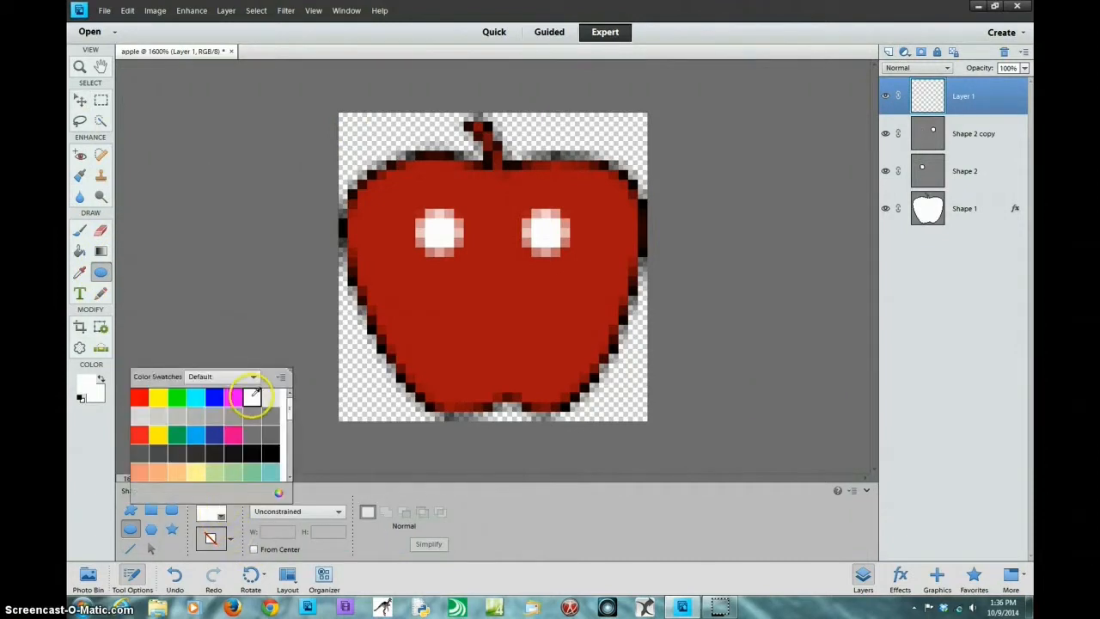
{"action": "left_click", "coordinate": [272, 455]}
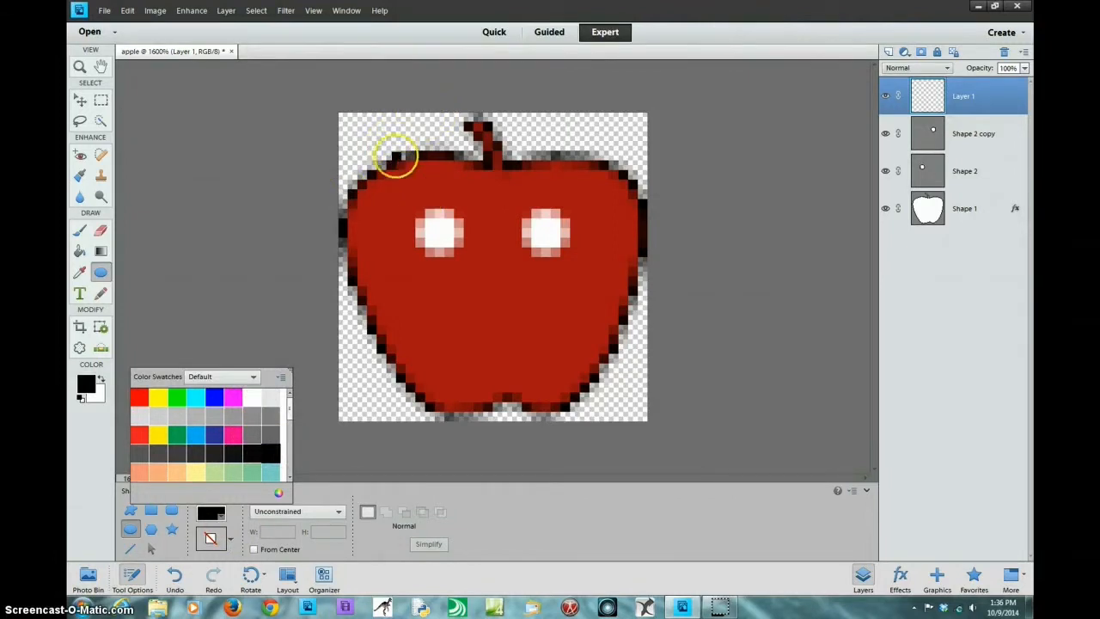
{"action": "left_click", "coordinate": [384, 133]}
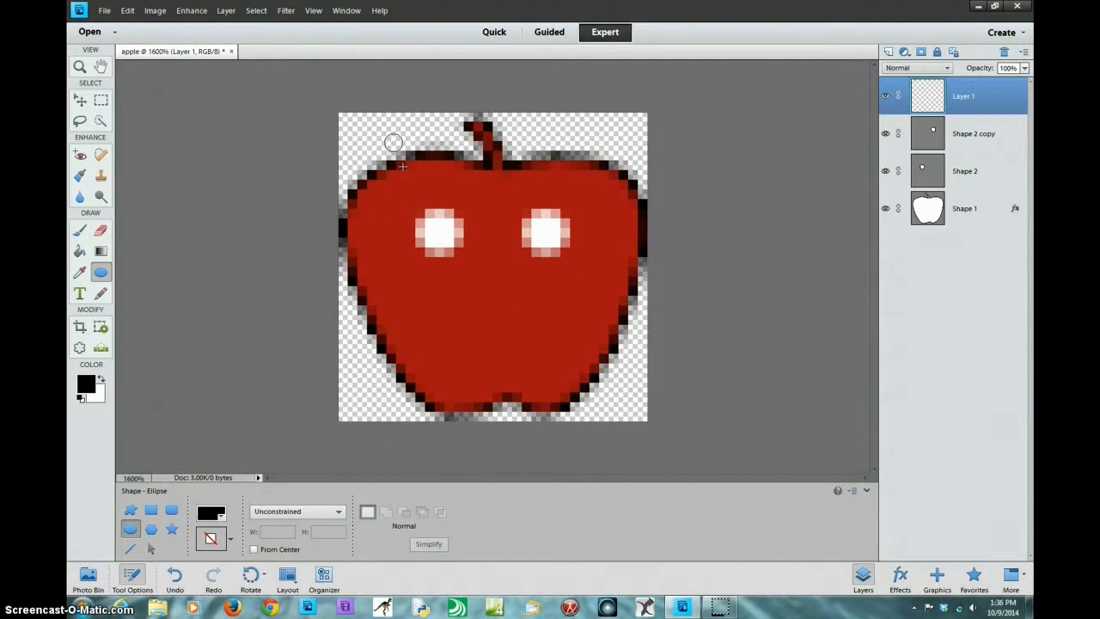
{"action": "left_click_drag", "start_coordinate": [389, 140], "coordinate": [394, 147]}
{"action": "left_click", "coordinate": [79, 100]}
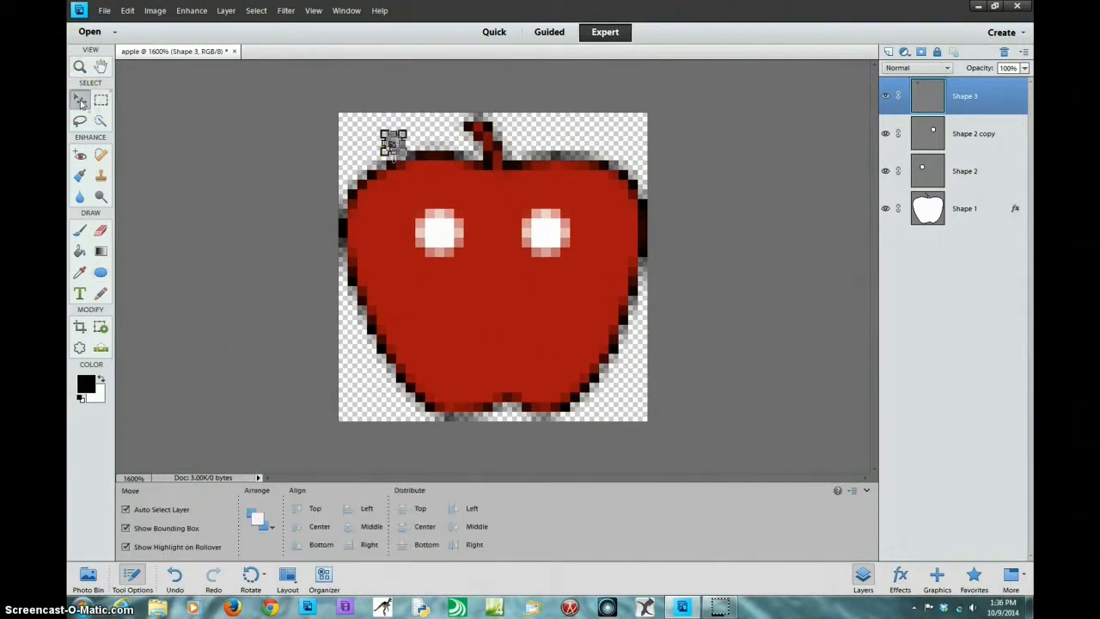
{"action": "left_click_drag", "start_coordinate": [393, 146], "coordinate": [441, 242]}
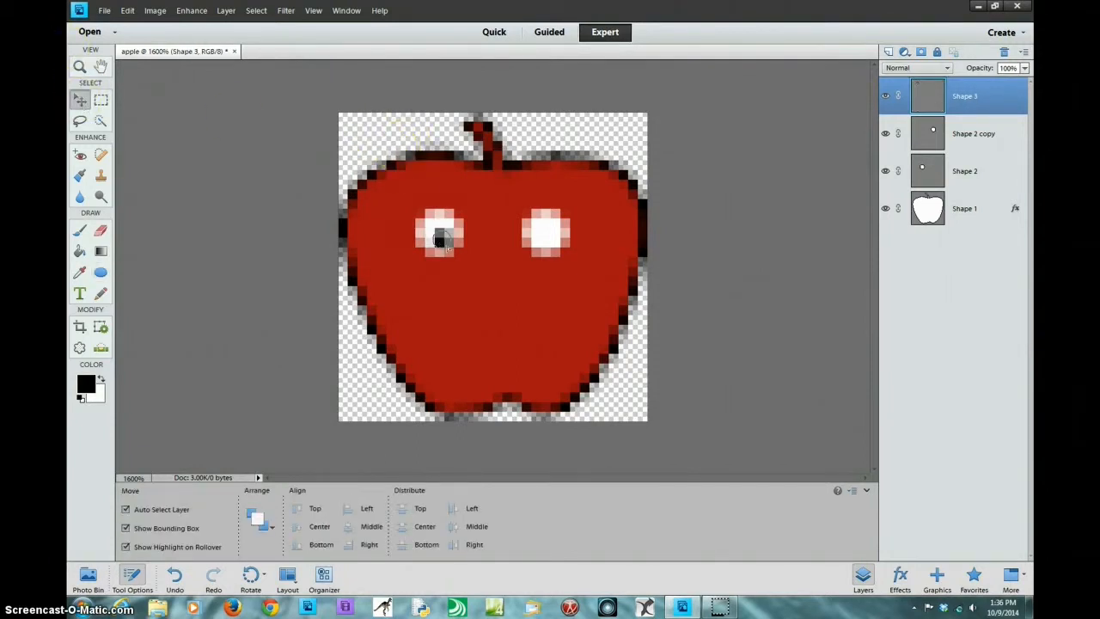
{"action": "key", "text": "Up"}
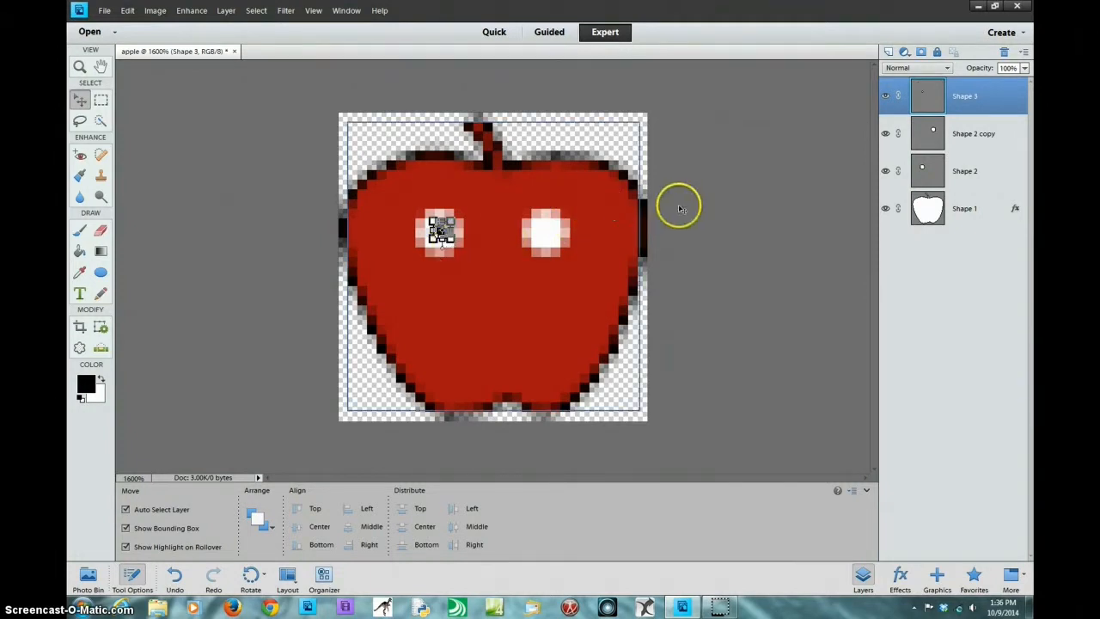
Step: Duplicate the black pupil's layer and place the copy at the matching spot inside the right white eye
{"action": "right_click", "coordinate": [946, 101]}
{"action": "left_click", "coordinate": [980, 123]}
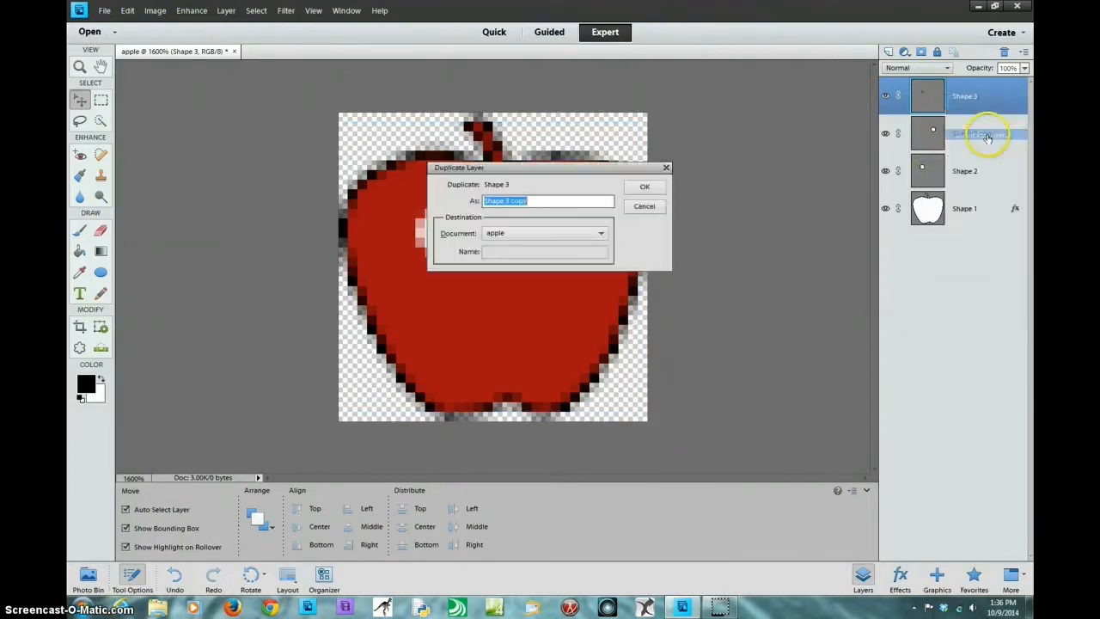
{"action": "left_click", "coordinate": [645, 187]}
{"action": "left_click_drag", "start_coordinate": [438, 226], "coordinate": [545, 237]}
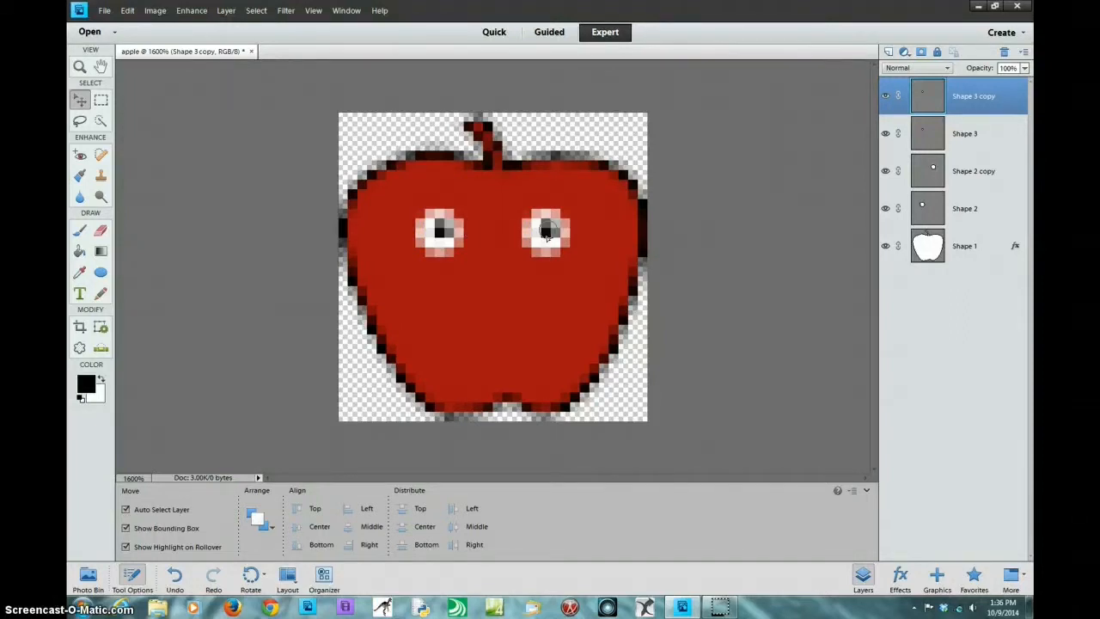
{"action": "left_click", "coordinate": [712, 283]}
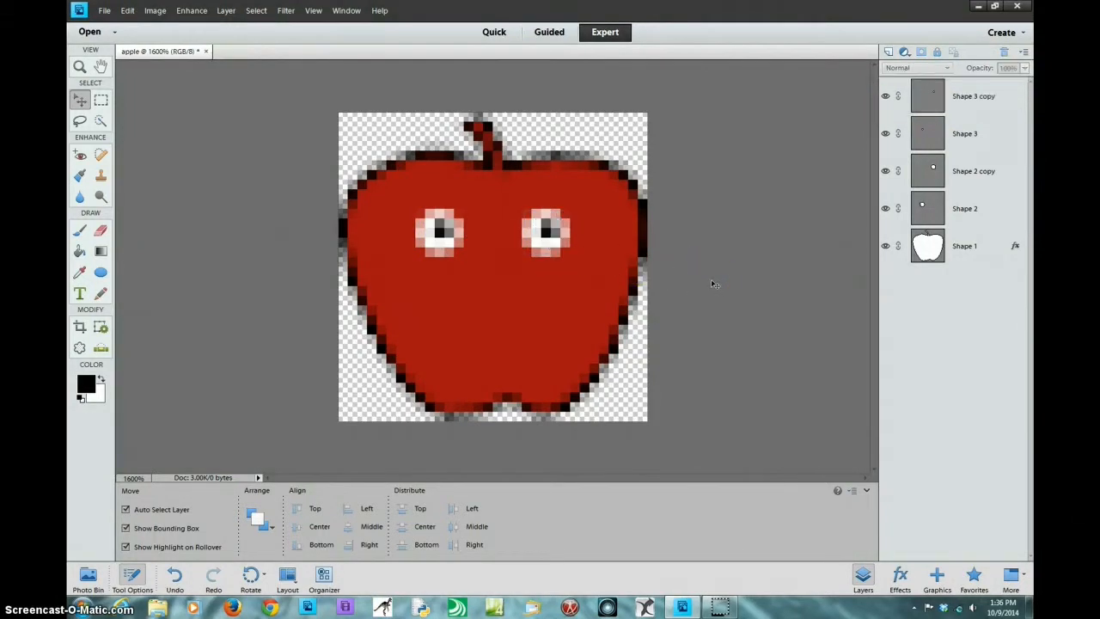
Step: Add a new empty layer above all the shape layers and set the Pencil tool to a 9 px brush
{"action": "key", "text": "ctrl+alt+0"}
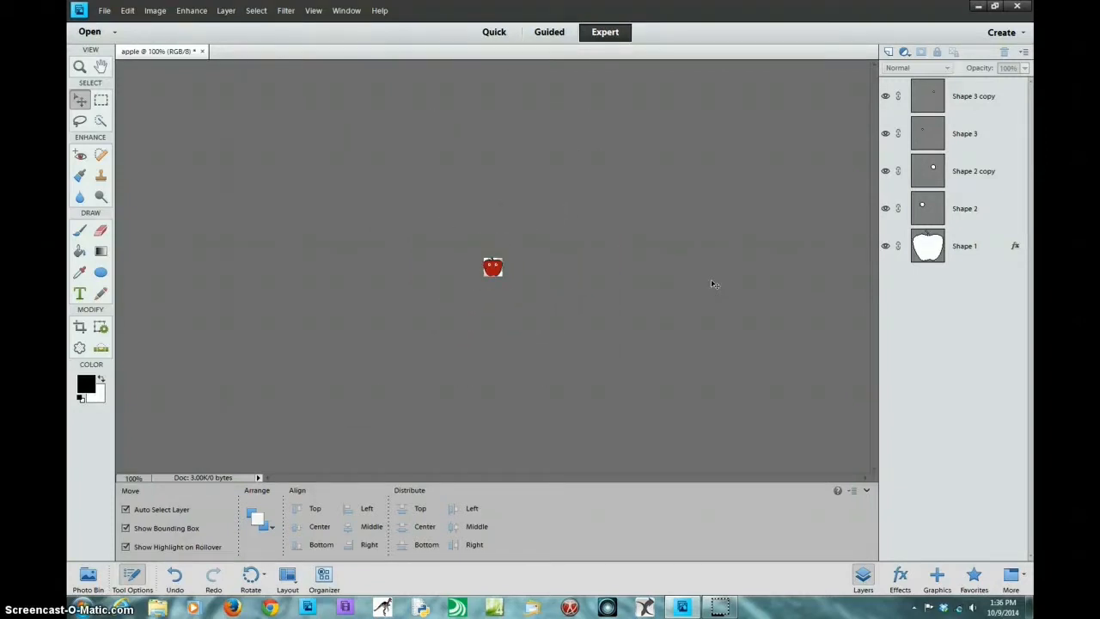
{"action": "scroll", "coordinate": [712, 283], "scroll_direction": "up", "scroll_amount": 7}
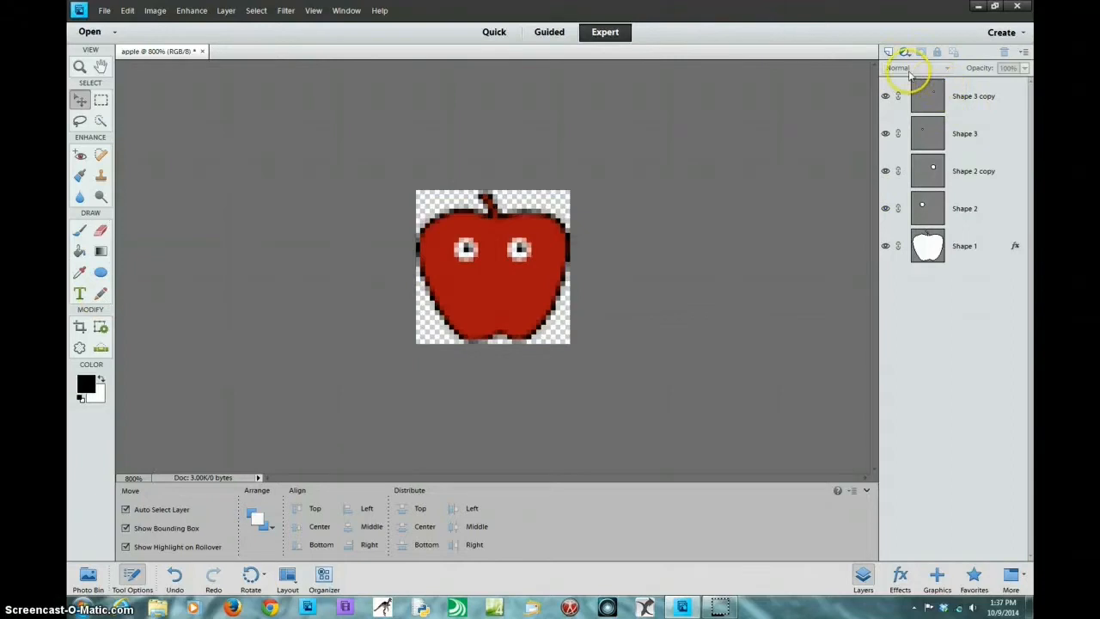
{"action": "left_click", "coordinate": [889, 52]}
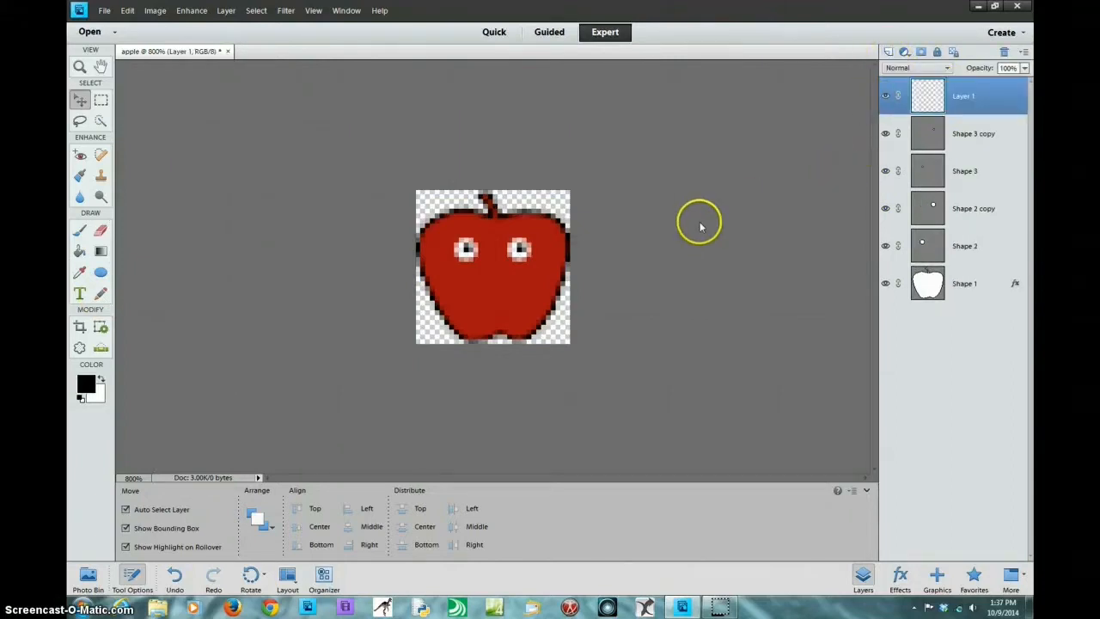
{"action": "left_click", "coordinate": [101, 294]}
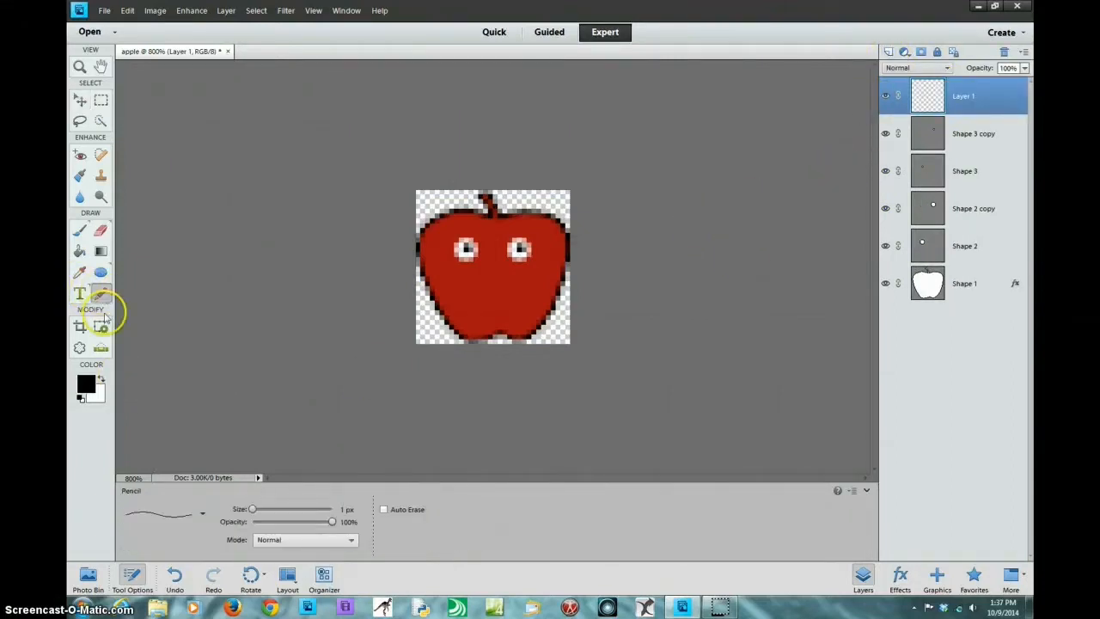
{"action": "left_click", "coordinate": [203, 514]}
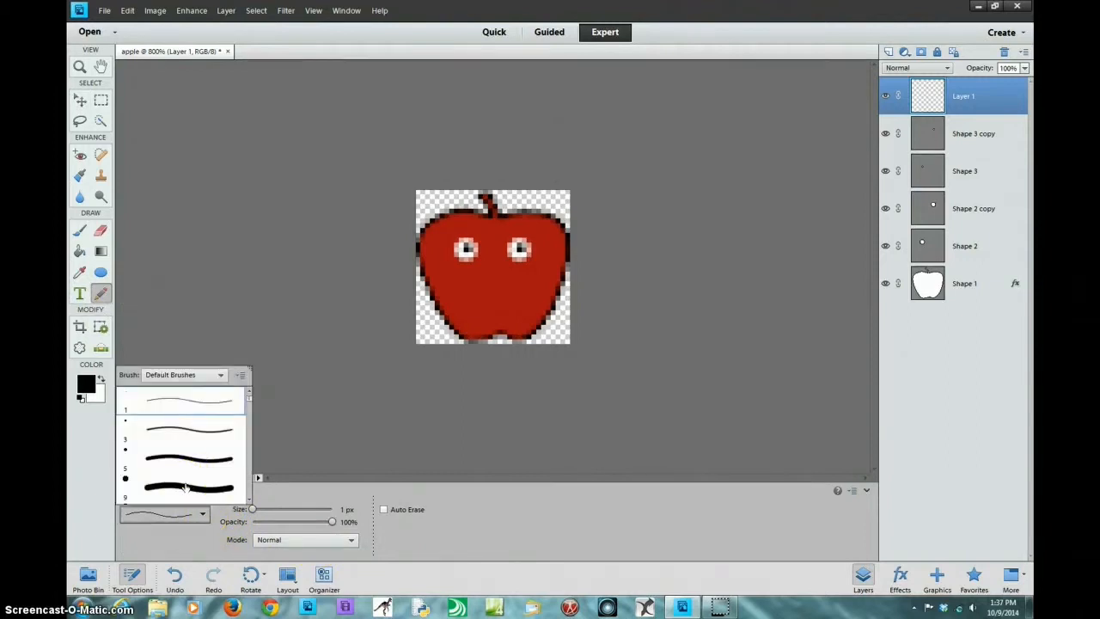
{"action": "left_click", "coordinate": [186, 486]}
{"action": "left_click", "coordinate": [447, 528]}
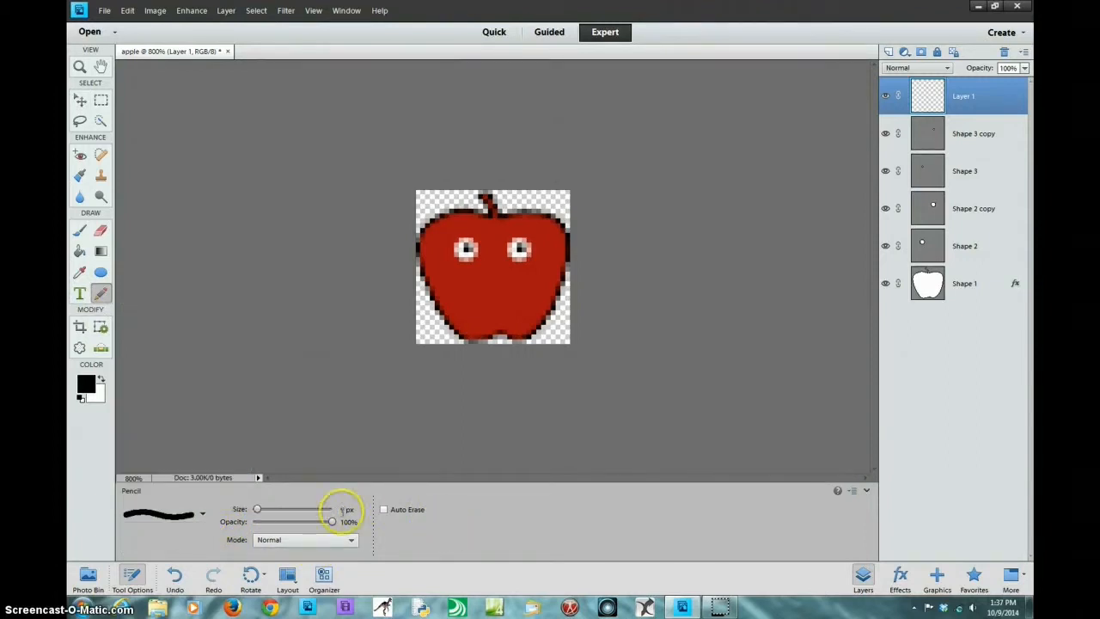
Step: Set the foreground color to a pale pink for the mouth
{"action": "left_click", "coordinate": [83, 387]}
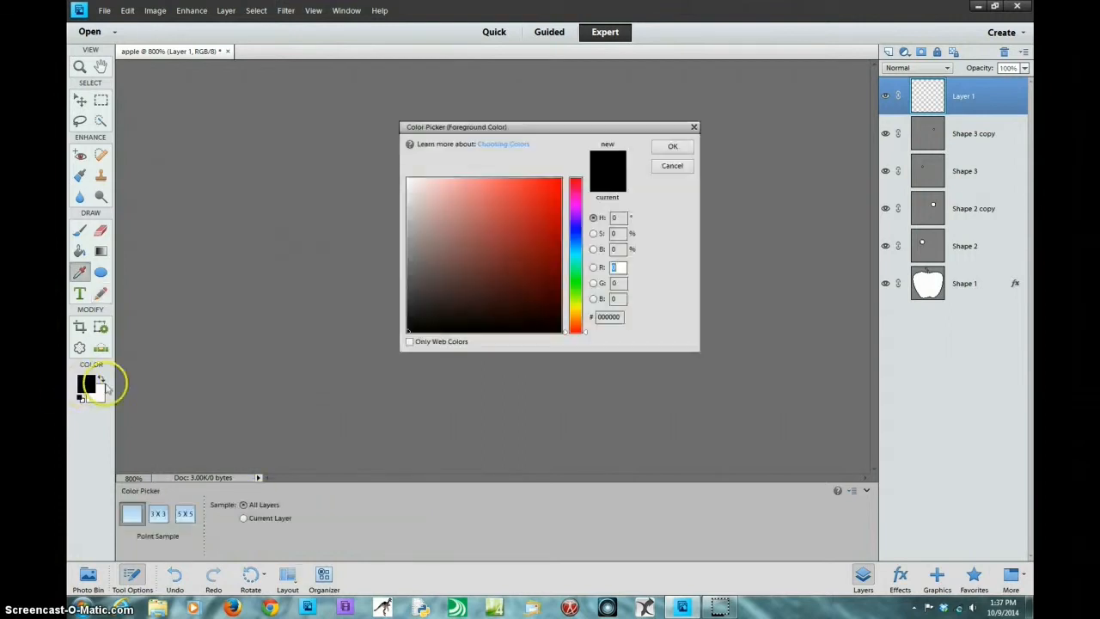
{"action": "left_click", "coordinate": [489, 211]}
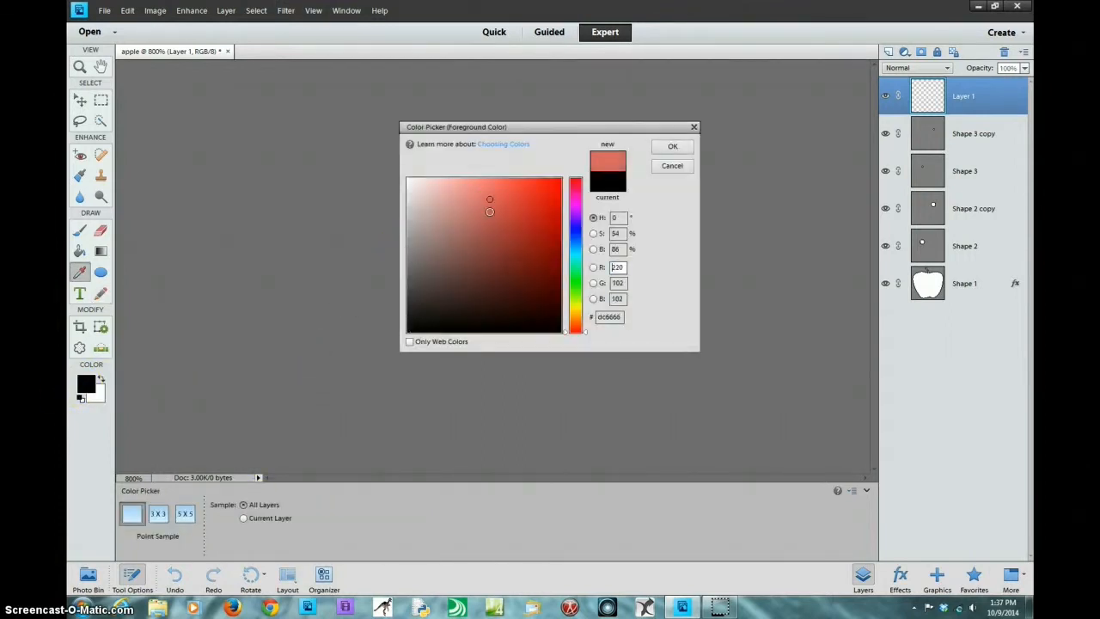
{"action": "left_click_drag", "start_coordinate": [492, 191], "coordinate": [434, 189]}
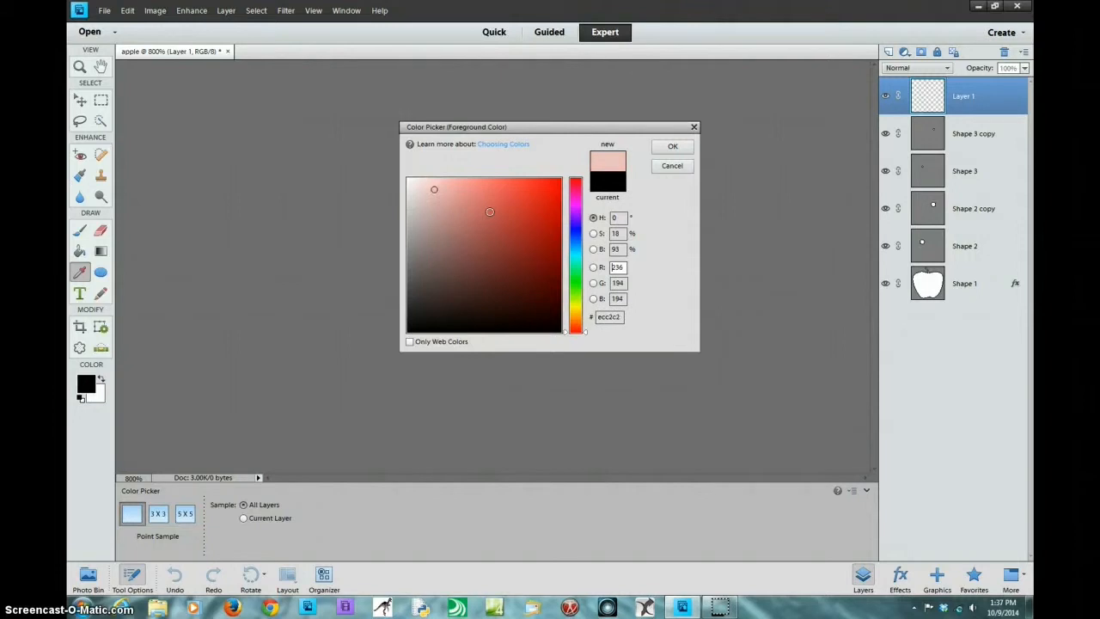
{"action": "left_click", "coordinate": [673, 146]}
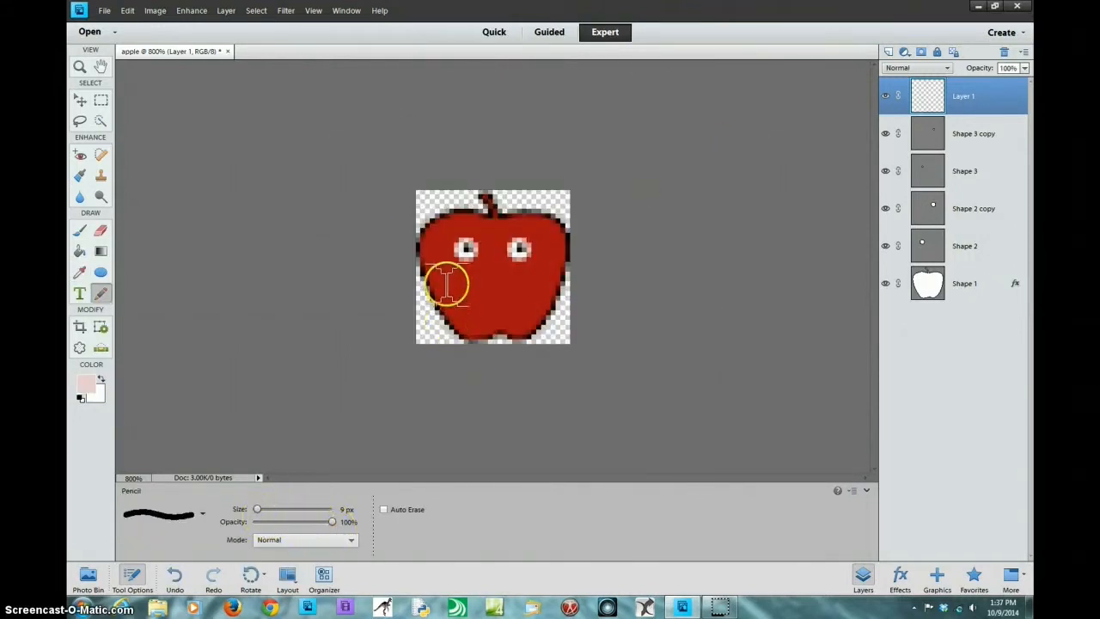
Step: Try drawing the mouth with the 9 px and the 3 px Pencil brush, undoing each stroke
{"action": "mouse_move", "coordinate": [440, 262]}
{"action": "left_mouse_down"}
{"action": "mouse_move", "coordinate": [443, 273]}
{"action": "mouse_move", "coordinate": [523, 288]}
{"action": "left_mouse_up"}
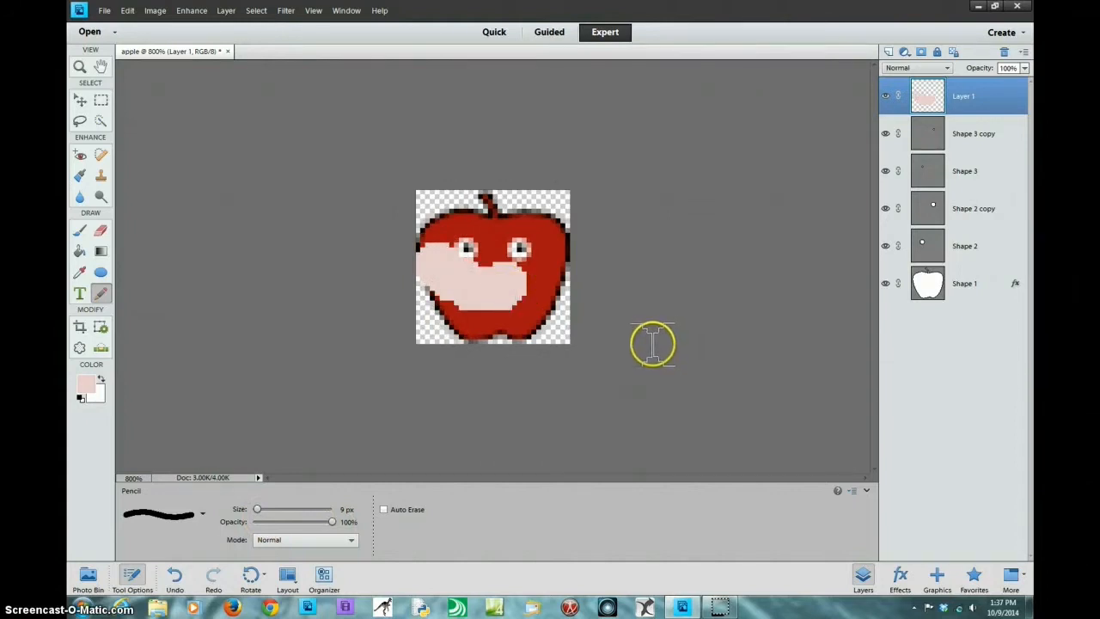
{"action": "key", "text": "ctrl+z"}
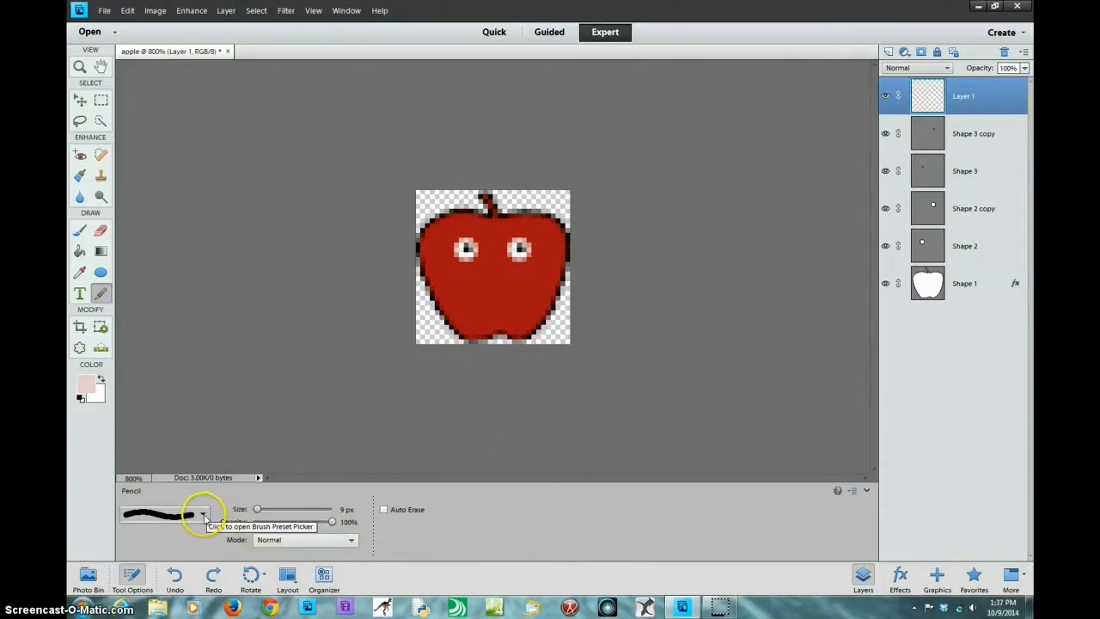
{"action": "left_click", "coordinate": [202, 514]}
{"action": "left_click", "coordinate": [197, 443]}
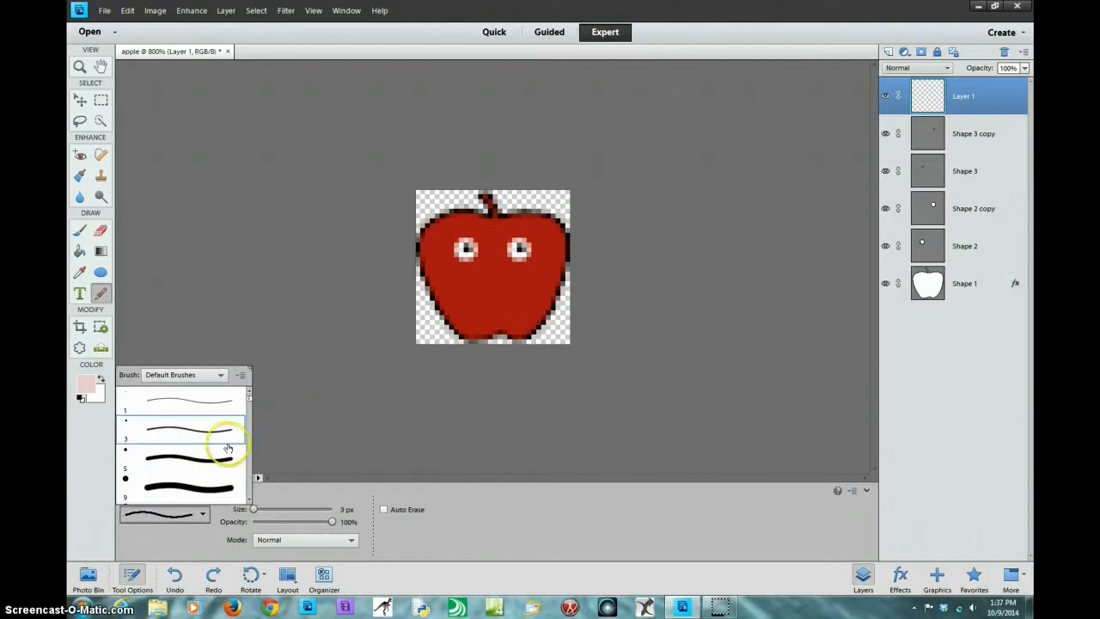
{"action": "left_click_drag", "start_coordinate": [435, 254], "coordinate": [467, 282]}
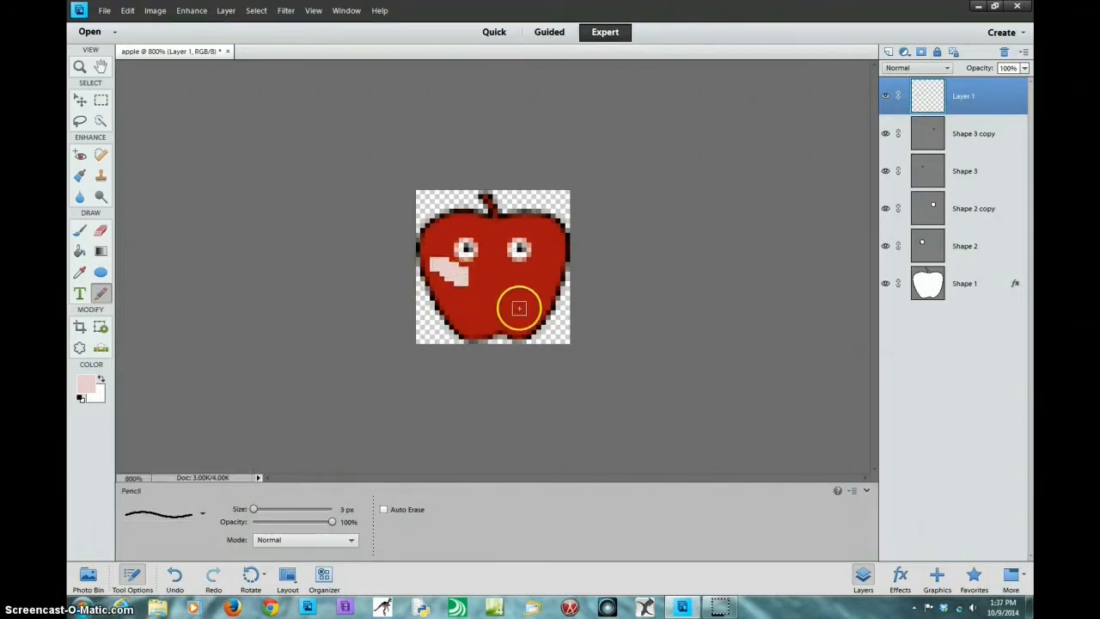
{"action": "key", "text": "ctrl+z"}
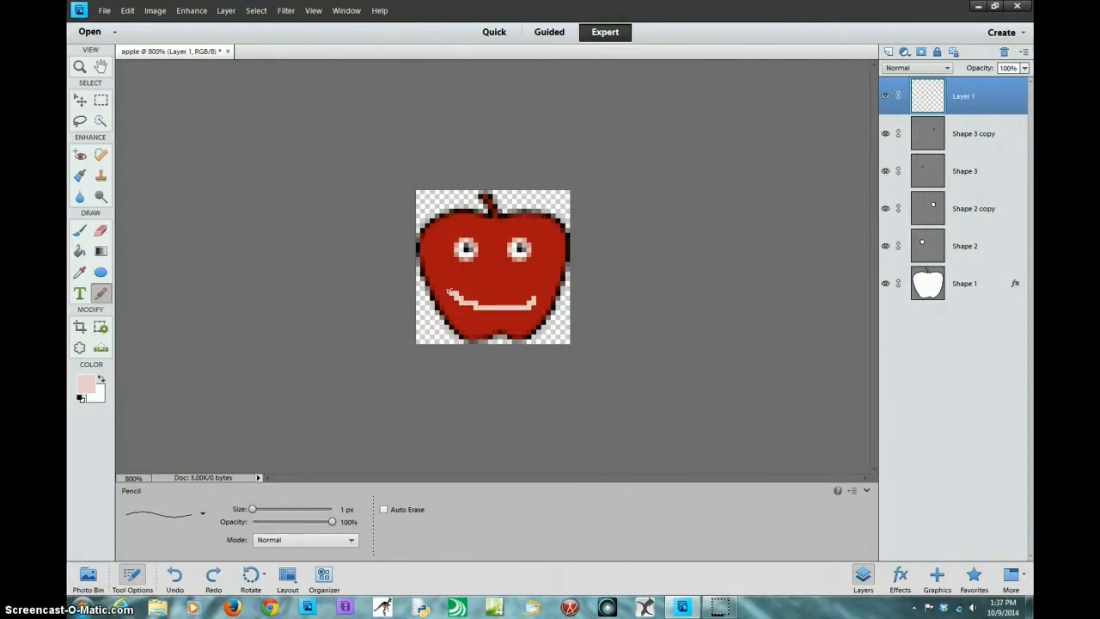
Step: Draw a pale pink smiling mouth below the eyes with the Pencil tool at 1 px
{"action": "left_click", "coordinate": [449, 292]}
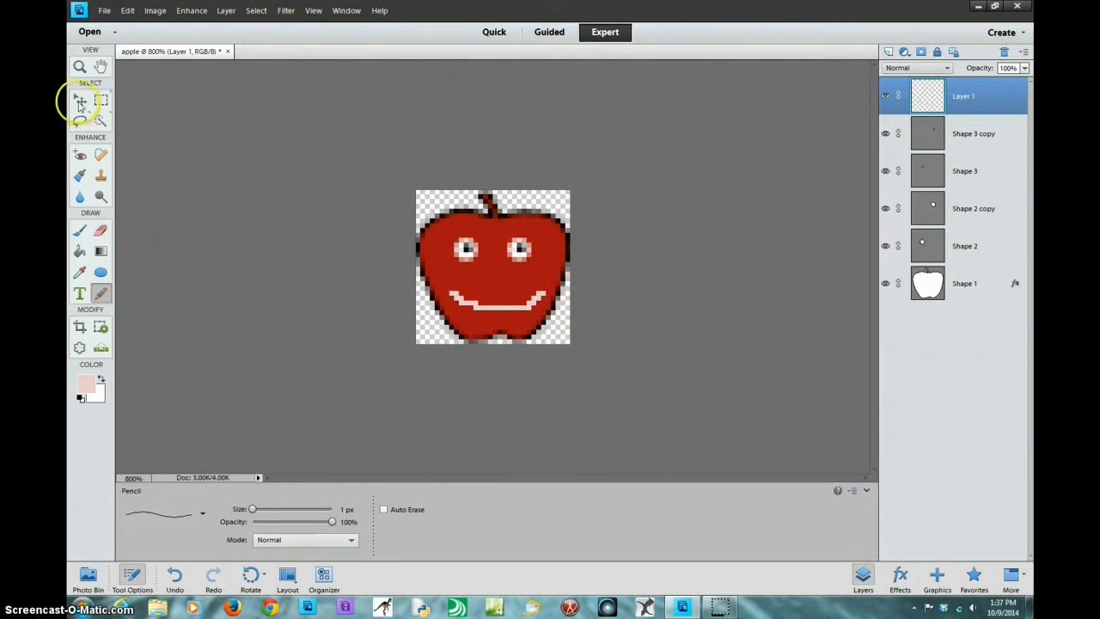
{"action": "left_click", "coordinate": [80, 101]}
{"action": "left_click", "coordinate": [228, 297]}
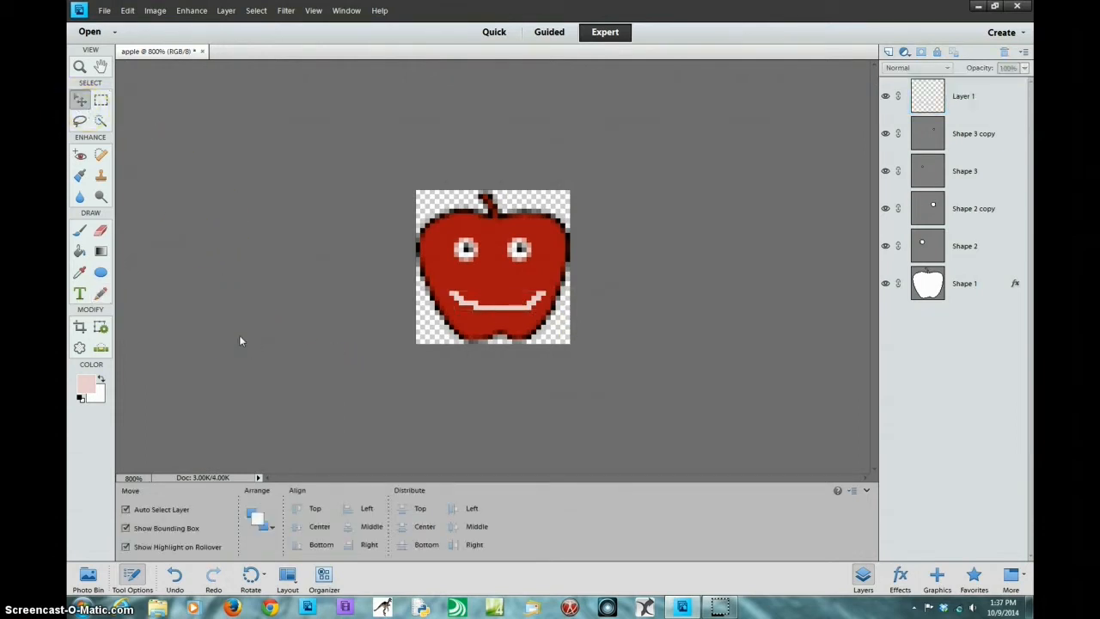
Step: Examine the smiling apple at 100% size and enlarged to 1200%
{"action": "key", "text": "ctrl+1"}
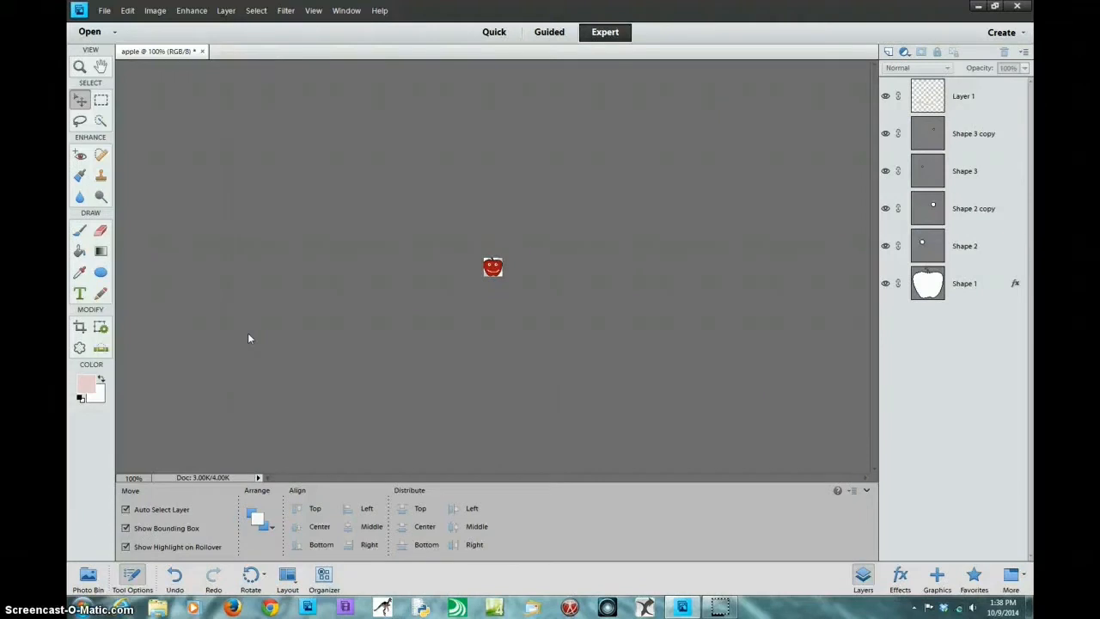
{"action": "key", "text": "ctrl+equal"}
{"action": "key", "text": "ctrl+equal"}
{"action": "key", "text": "ctrl+equal"}
{"action": "key", "text": "ctrl+equal"}
{"action": "key", "text": "ctrl+equal"}
{"action": "key", "text": "ctrl+equal"}
{"action": "key", "text": "ctrl+equal"}
{"action": "key", "text": "ctrl+equal"}
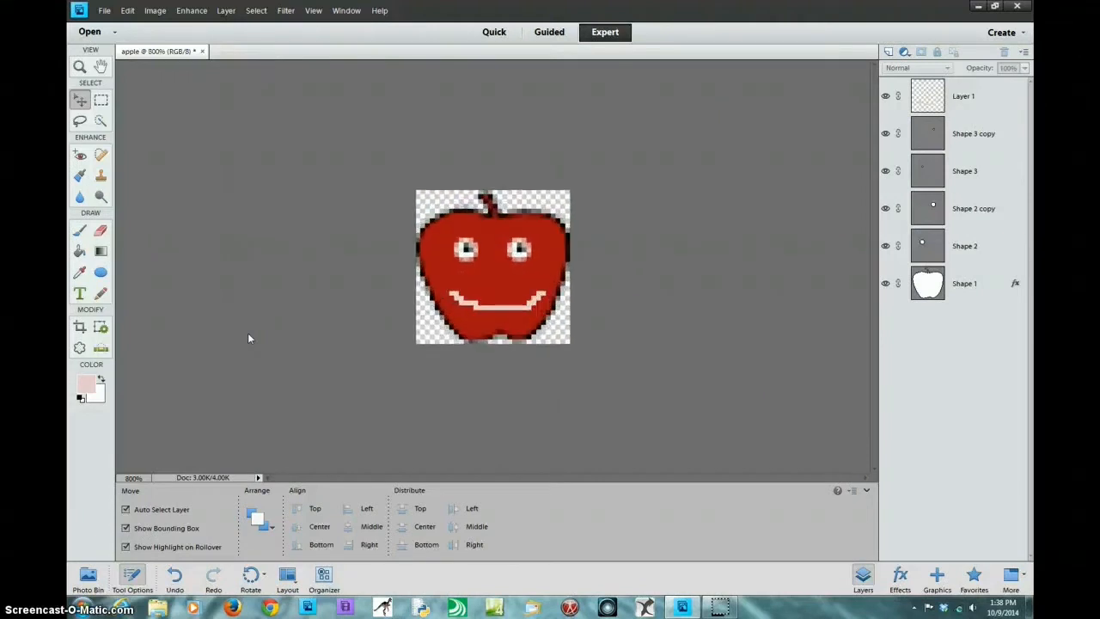
{"action": "left_click", "coordinate": [247, 332]}
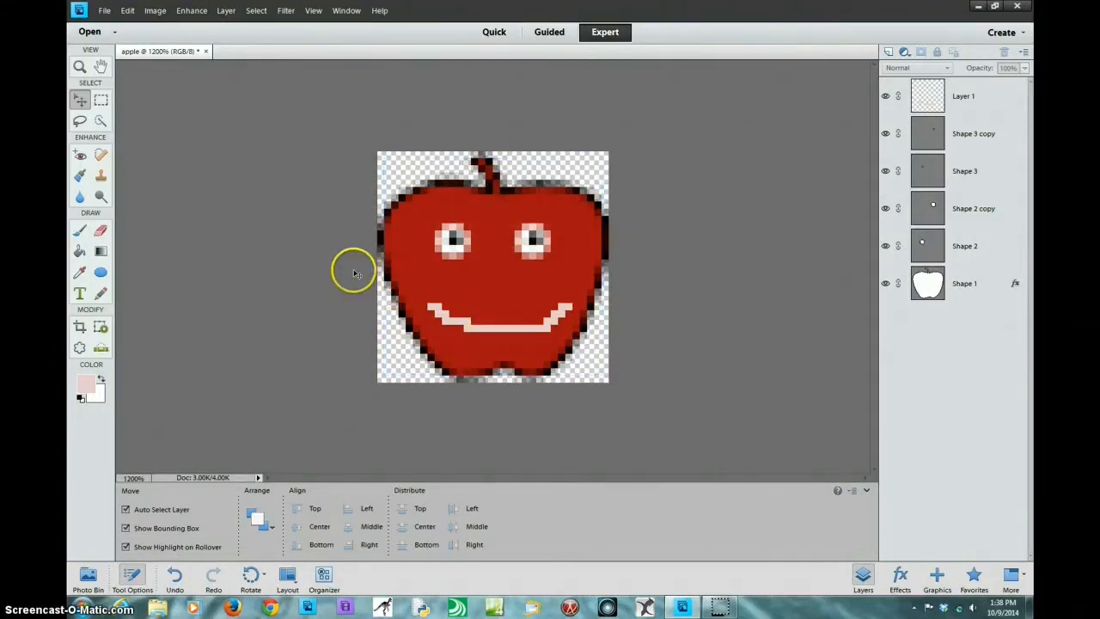
{"action": "left_click", "coordinate": [397, 299]}
Step: Browse the shape graphics and add the pointed cat-eye glasses onto the apple's face
{"action": "left_click", "coordinate": [935, 579]}
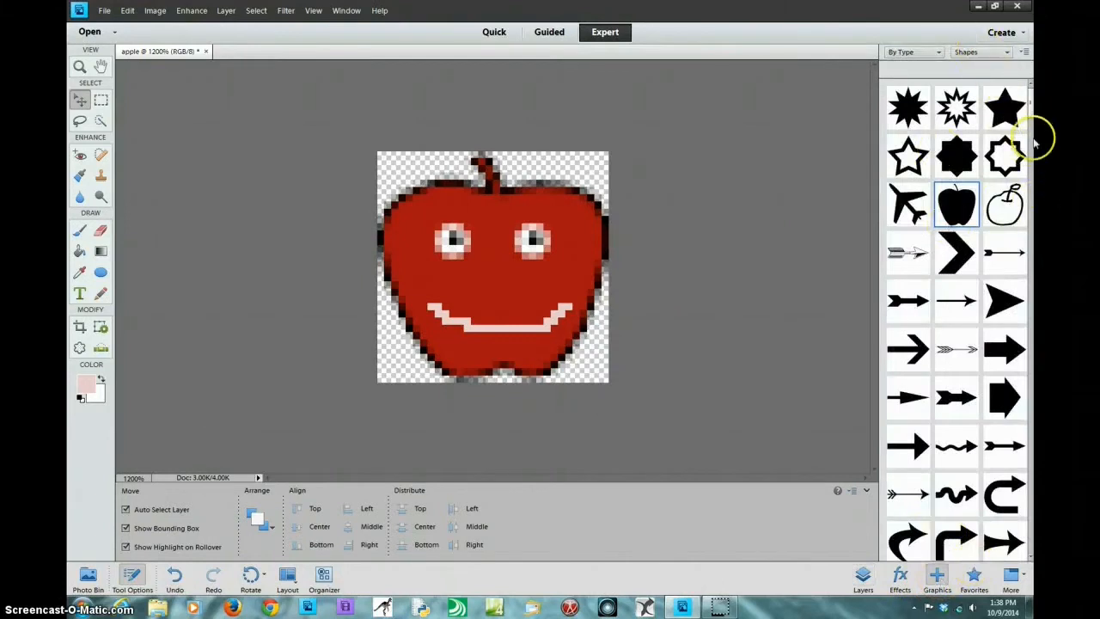
{"action": "scroll", "coordinate": [1036, 142], "scroll_direction": "down", "scroll_amount": 10}
{"action": "left_click_drag", "start_coordinate": [1034, 143], "coordinate": [1034, 170]}
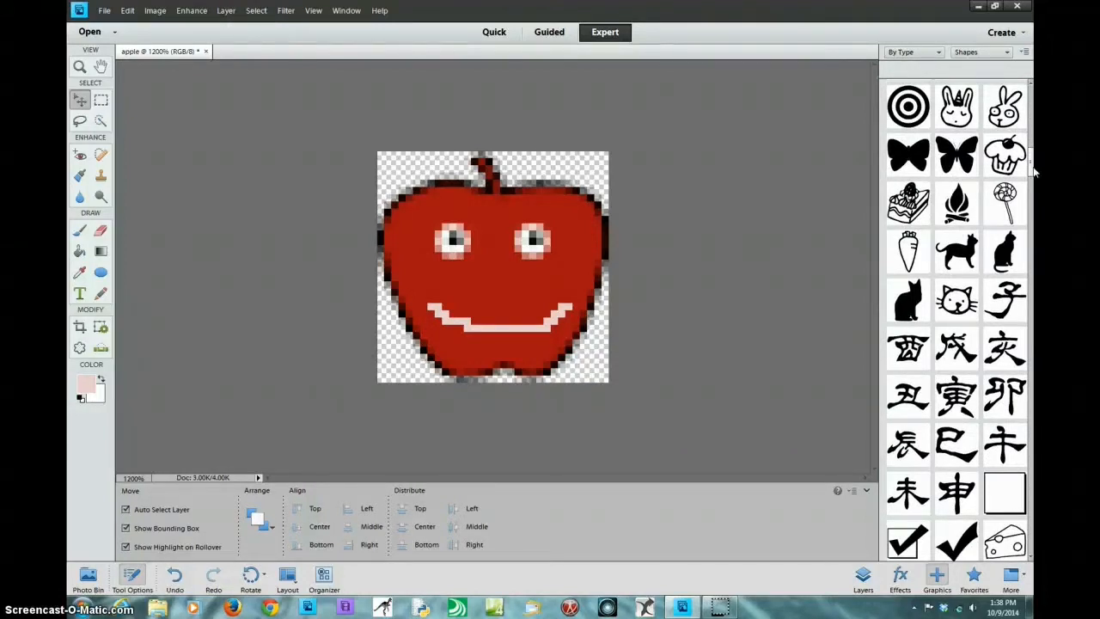
{"action": "scroll", "coordinate": [1036, 172], "scroll_direction": "down", "scroll_amount": 1}
{"action": "scroll", "coordinate": [1034, 174], "scroll_direction": "down", "scroll_amount": 3}
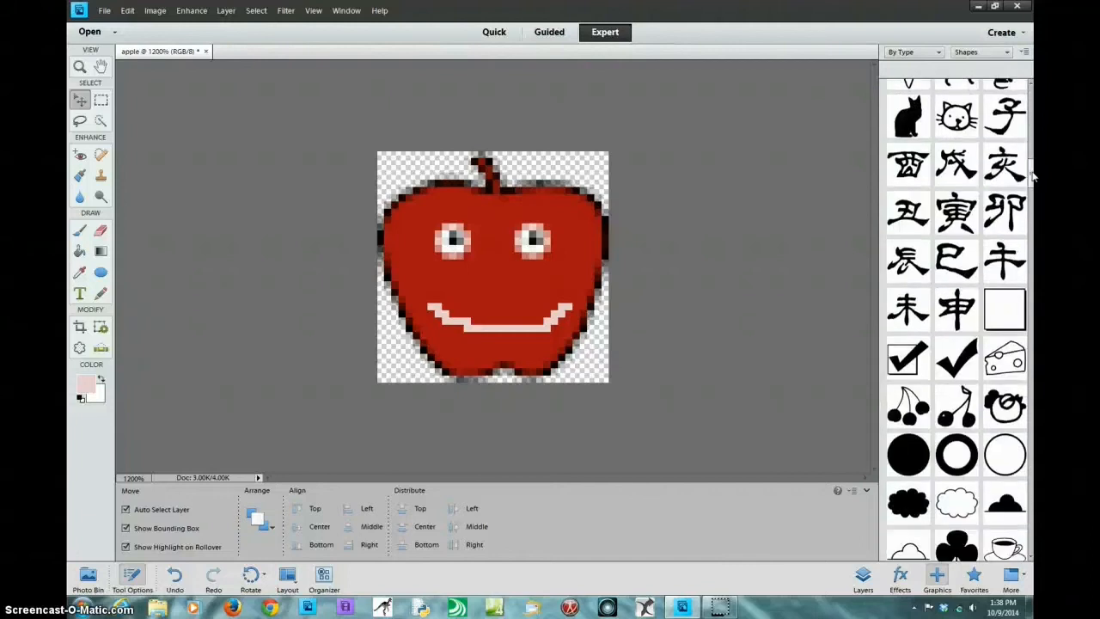
{"action": "scroll", "coordinate": [1034, 176], "scroll_direction": "down", "scroll_amount": 8}
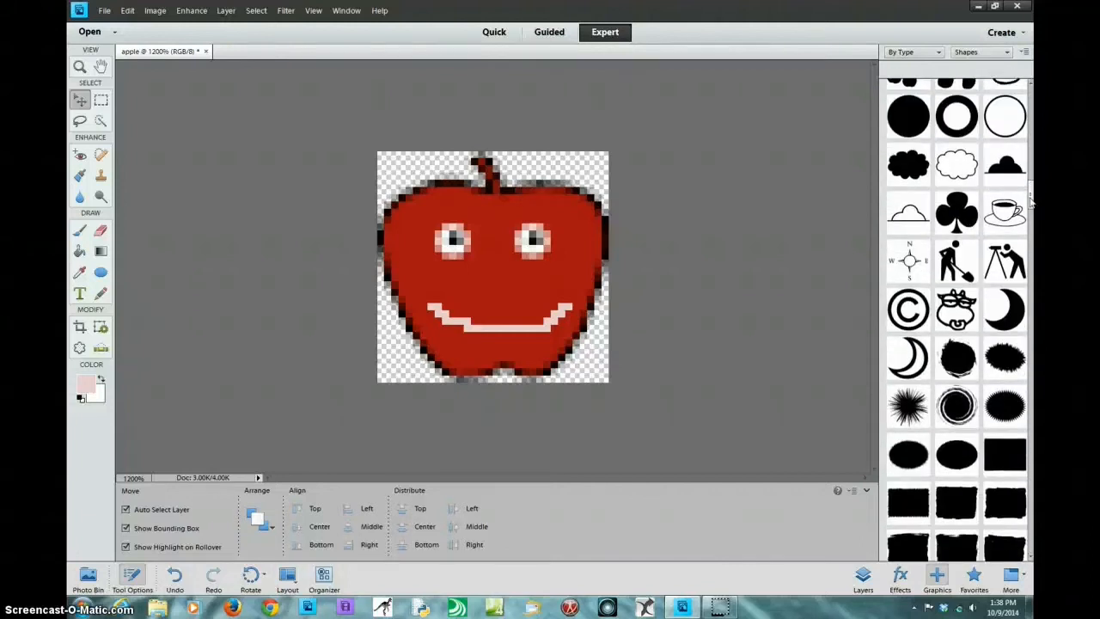
{"action": "left_click_drag", "start_coordinate": [1032, 211], "coordinate": [471, 236]}
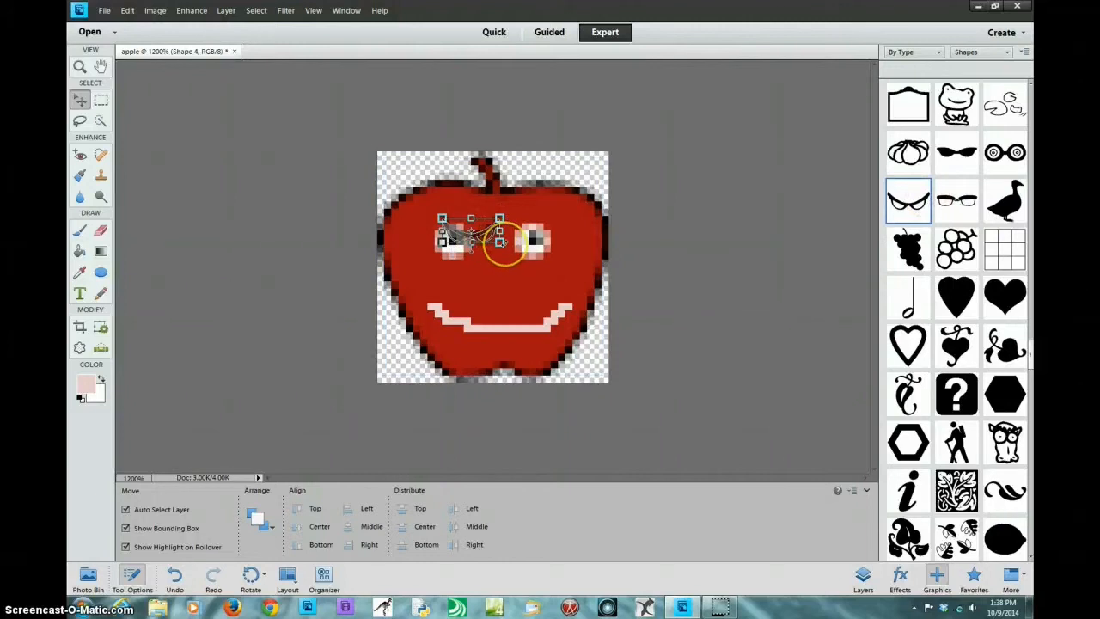
Step: Scale the glasses to about 290% width and 268% height, position them over both eyes, and apply the transform
{"action": "left_click_drag", "start_coordinate": [501, 244], "coordinate": [581, 284]}
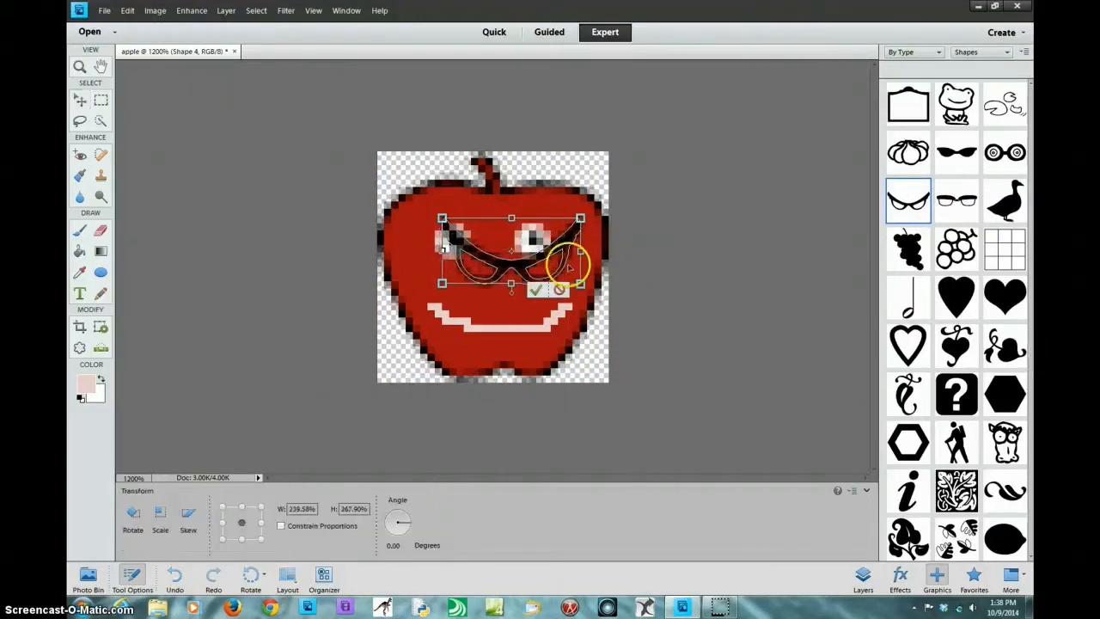
{"action": "mouse_move", "coordinate": [563, 245]}
{"action": "left_mouse_down"}
{"action": "mouse_move", "coordinate": [545, 228]}
{"action": "mouse_move", "coordinate": [573, 234]}
{"action": "left_mouse_up"}
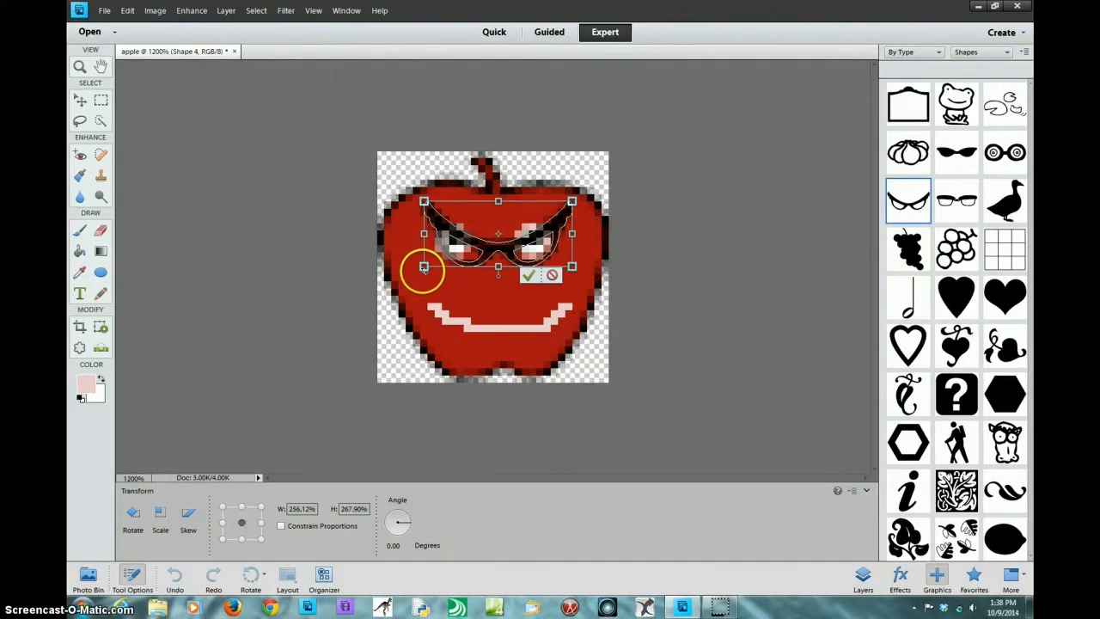
{"action": "left_click_drag", "start_coordinate": [424, 266], "coordinate": [403, 267]}
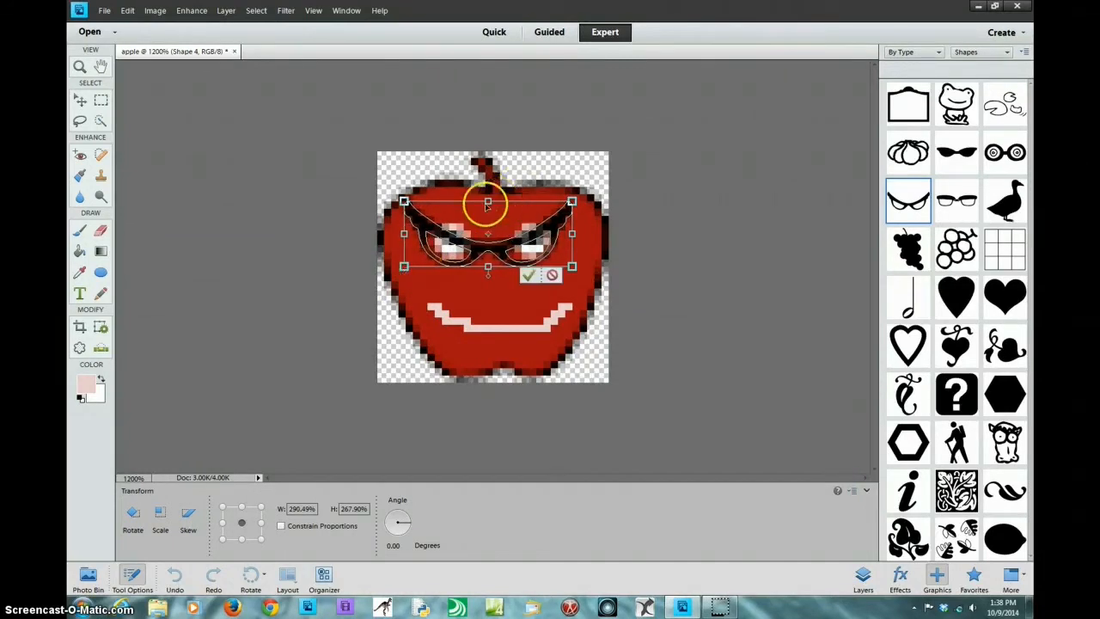
{"action": "left_click_drag", "start_coordinate": [489, 203], "coordinate": [488, 193]}
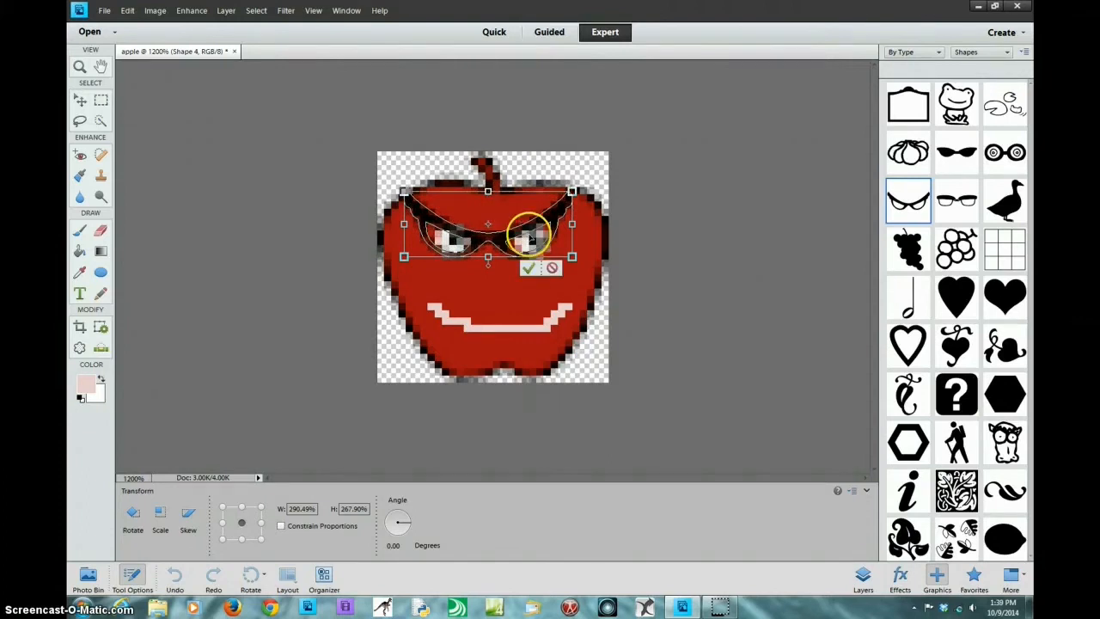
{"action": "left_click", "coordinate": [529, 268]}
{"action": "left_click", "coordinate": [720, 306]}
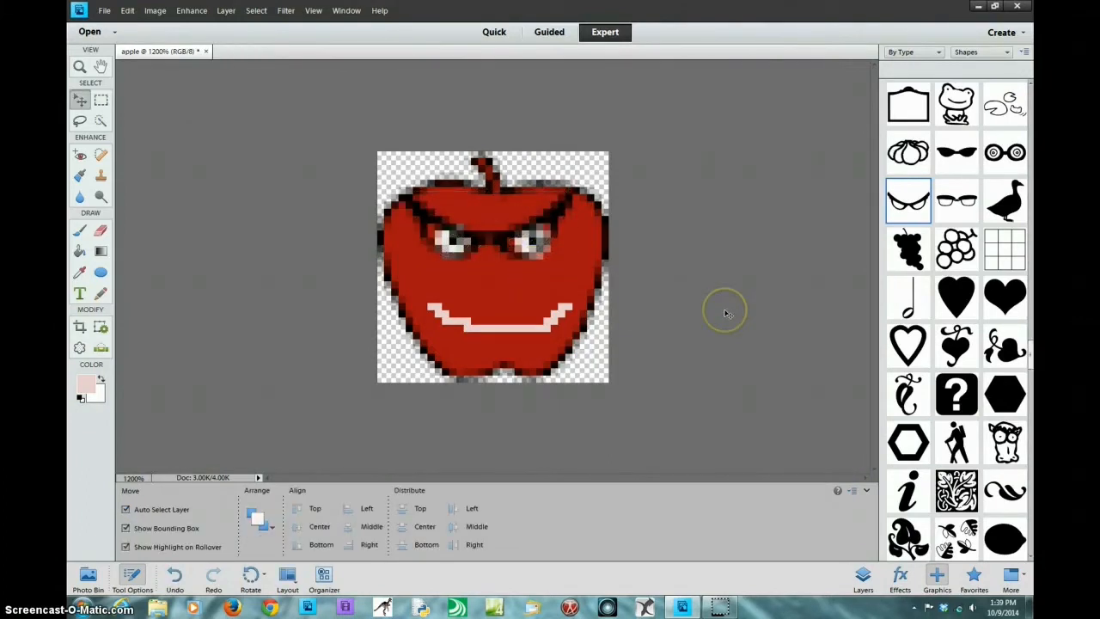
Step: Inspect the apple with glasses at 100% size and enlarged to 300%
{"action": "key", "text": "ctrl+alt+0"}
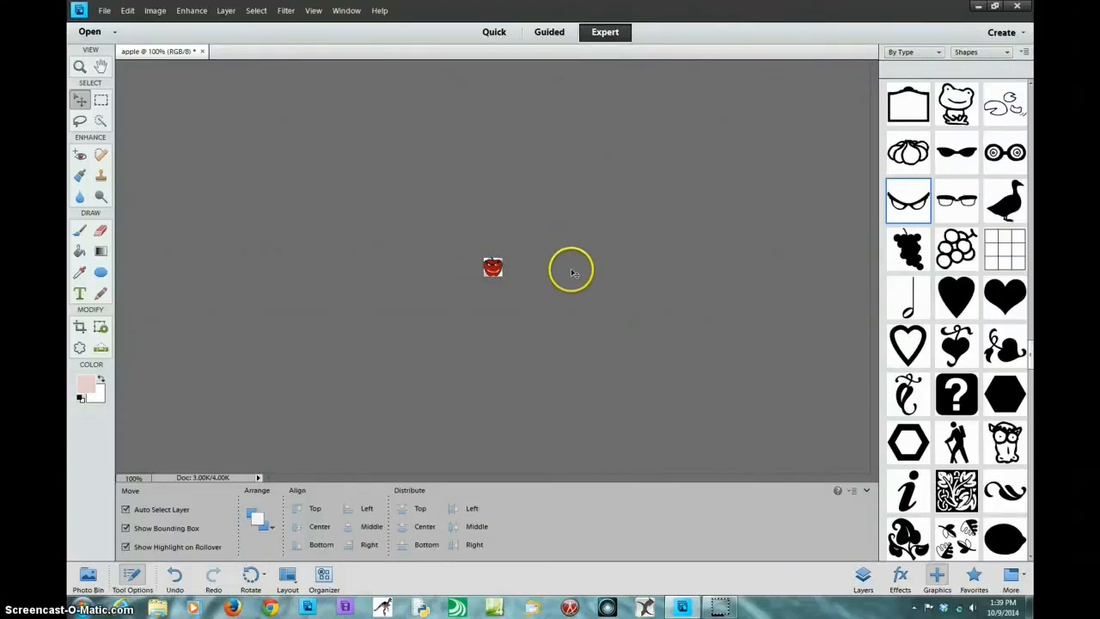
{"action": "key", "text": "ctrl+minus"}
{"action": "key", "text": "ctrl+plus"}
{"action": "key", "text": "ctrl+plus"}
{"action": "key", "text": "ctrl+plus"}
{"action": "key", "text": "ctrl+plus"}
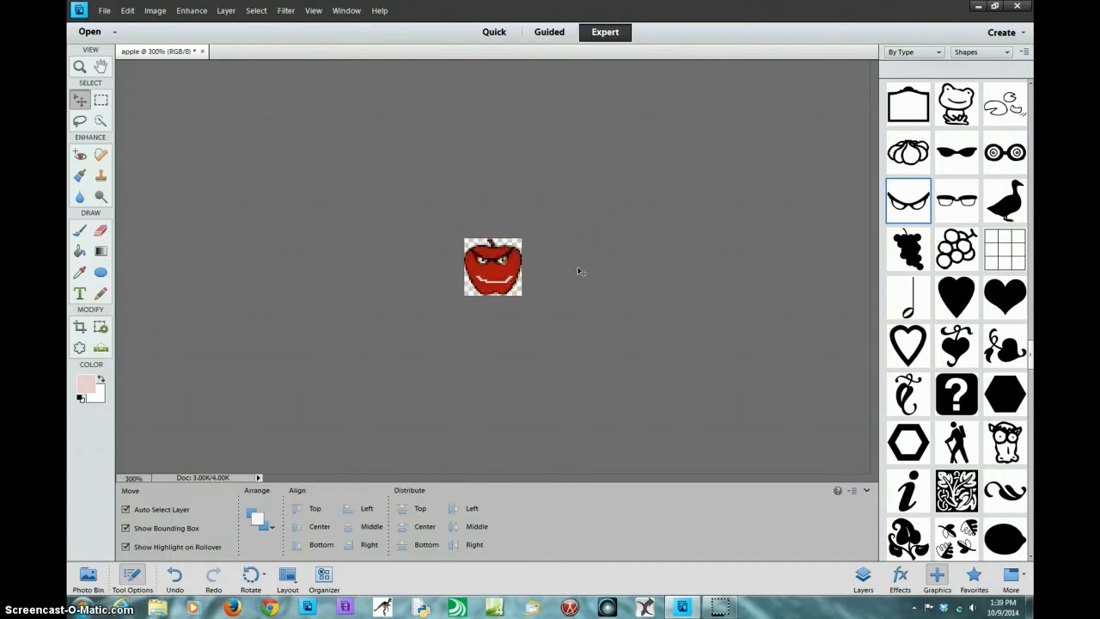